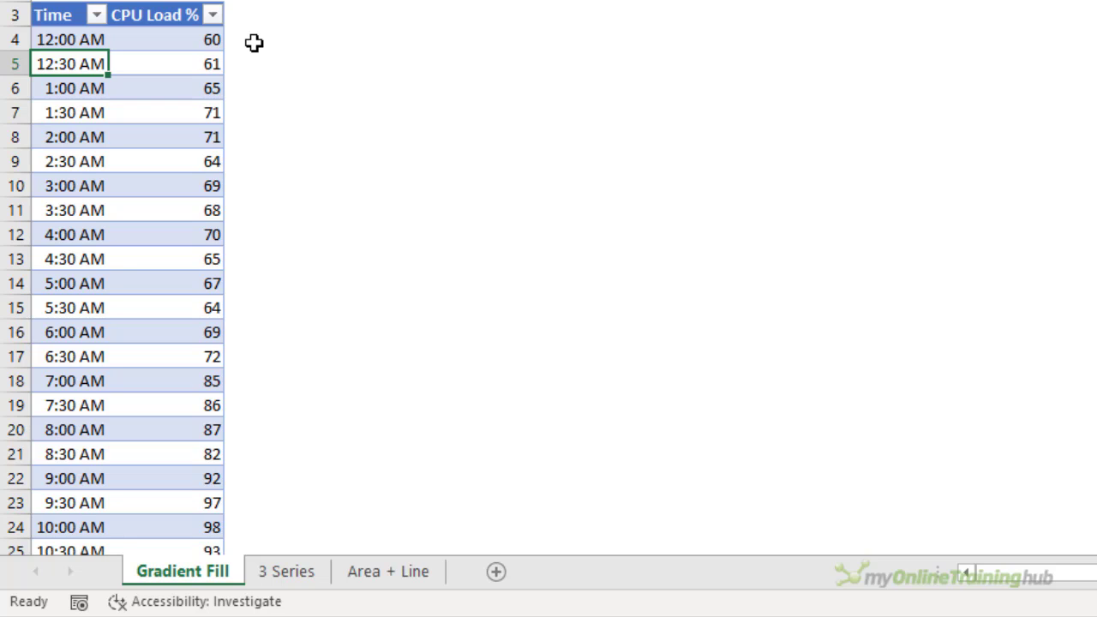
- Insert a 2-D line chart of the CPU Load % data and move it beside the table
left_click(159, 14)
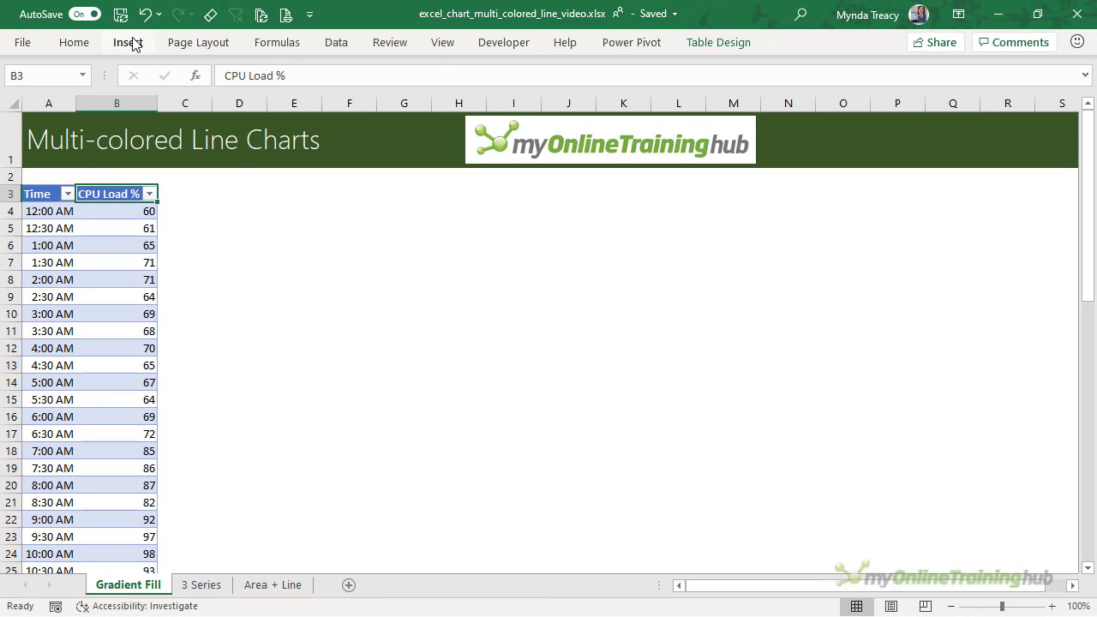
left_click(133, 15)
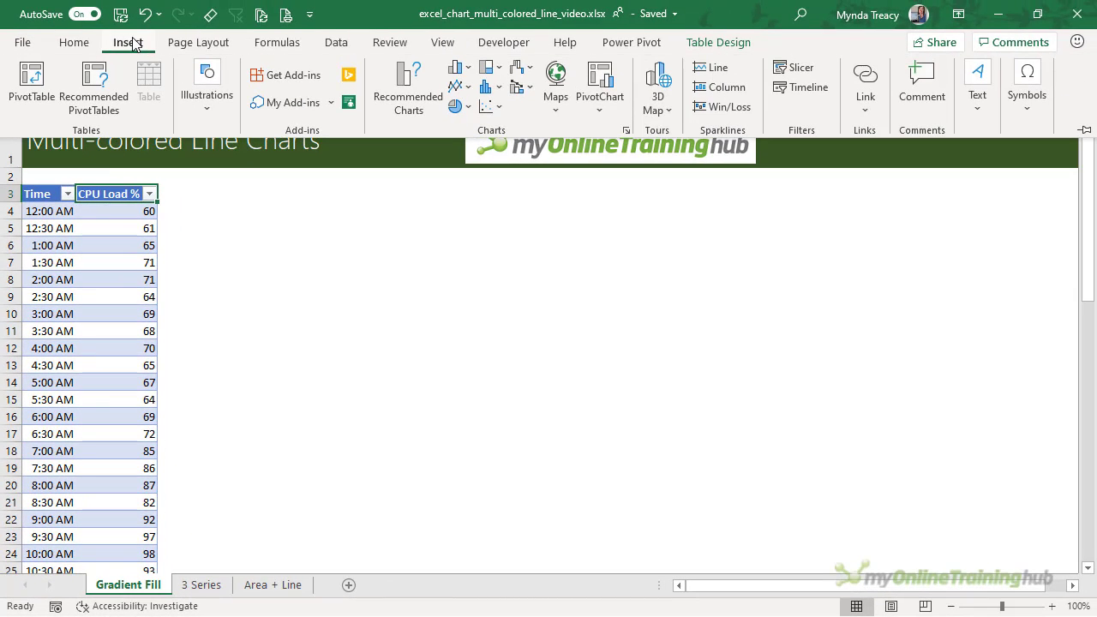
left_click(464, 85)
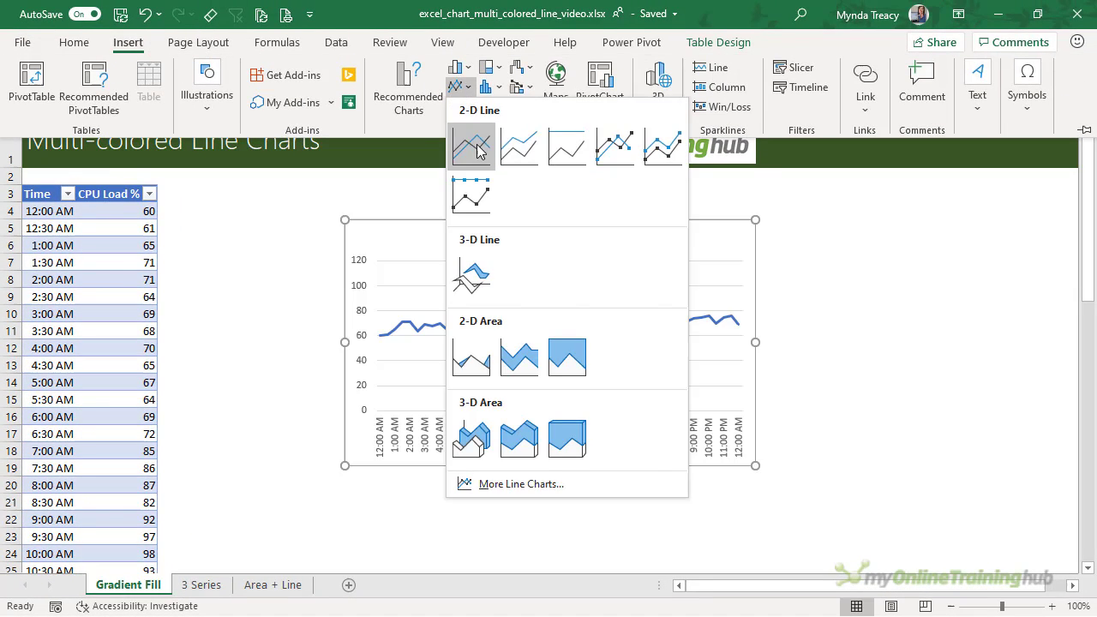
left_click(467, 152)
left_click_drag(441, 228, 289, 201)
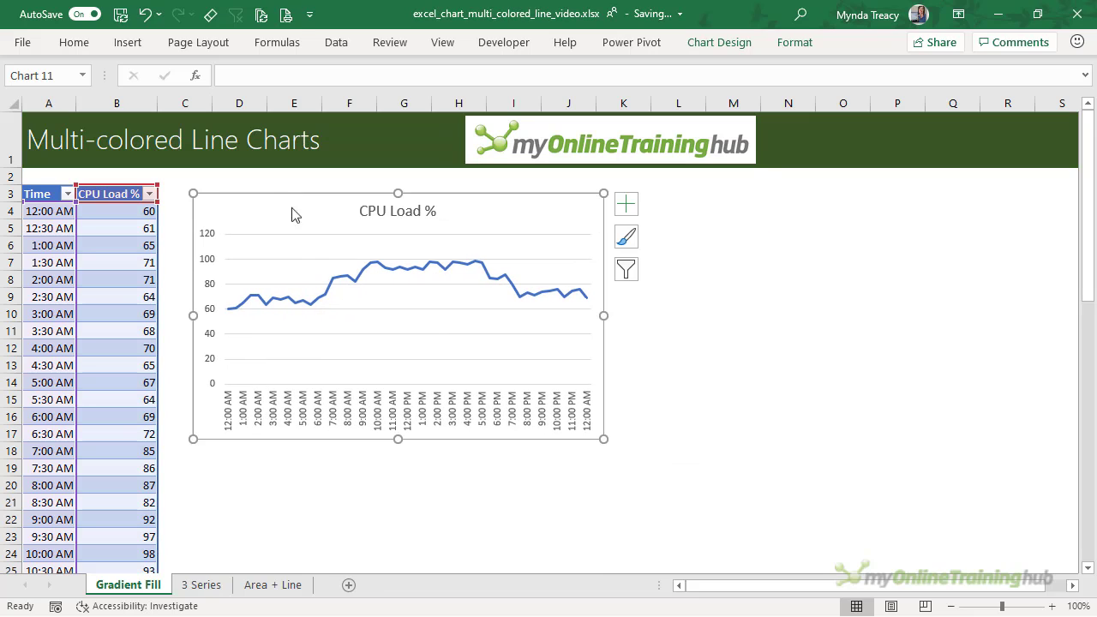
left_click(334, 284)
- Switch the CPU Load % line to a gradient line with a red first stop
key("ctrl+1")
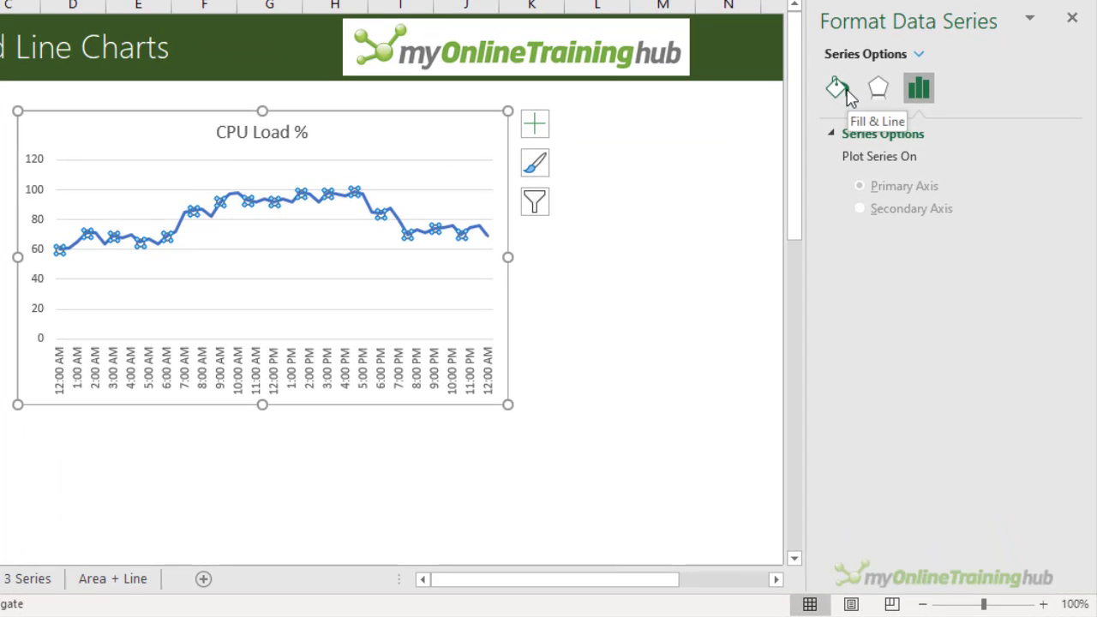
left_click(882, 174)
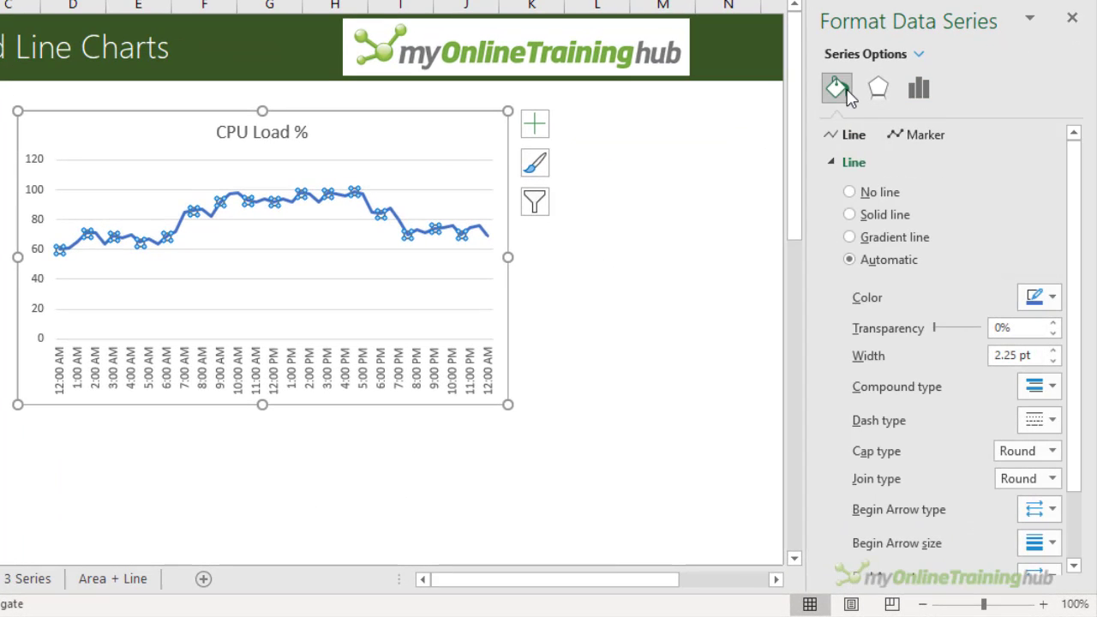
left_click(855, 243)
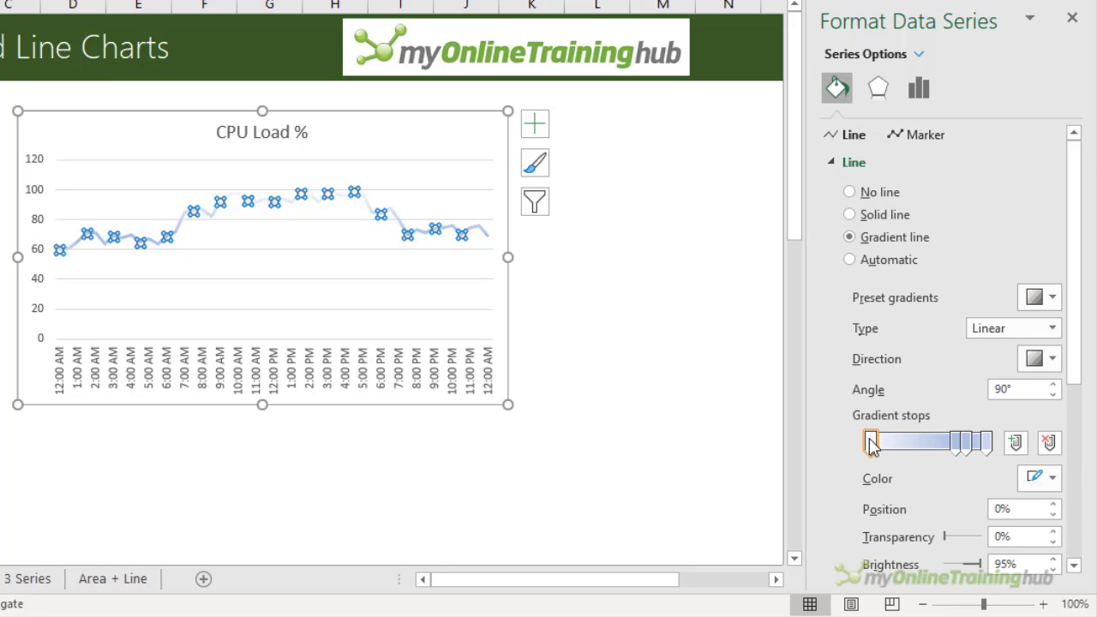
left_click(871, 443)
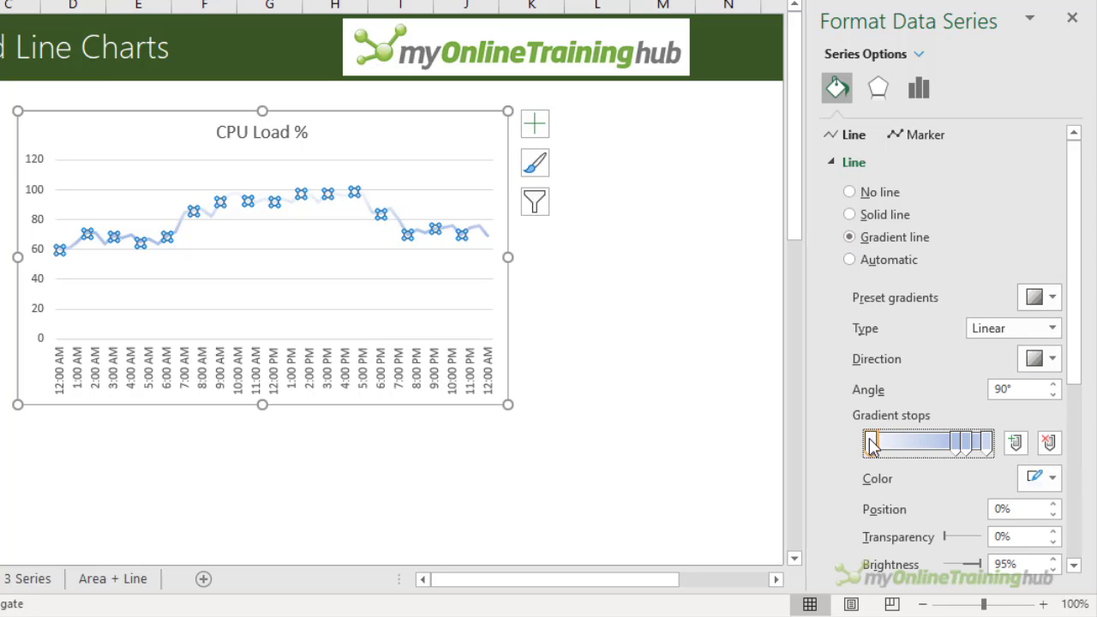
left_click(1052, 478)
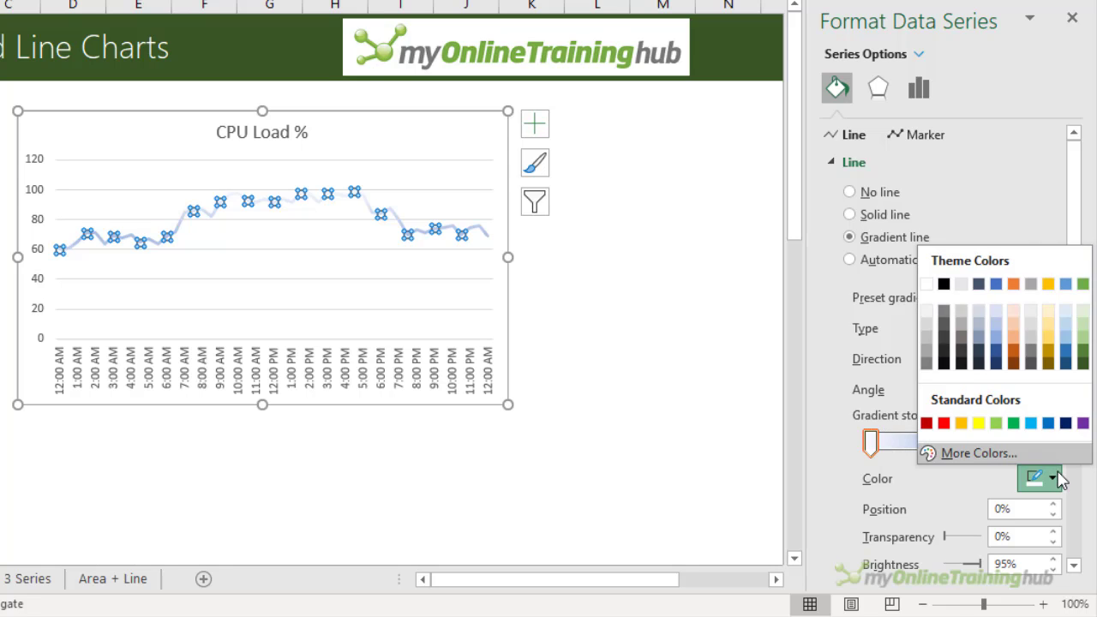
left_click(943, 423)
- Add a gold stop at 34%, delete the extra stops, and make the 100% stop green
left_click_drag(957, 453, 917, 454)
left_click_drag(1013, 508, 975, 514)
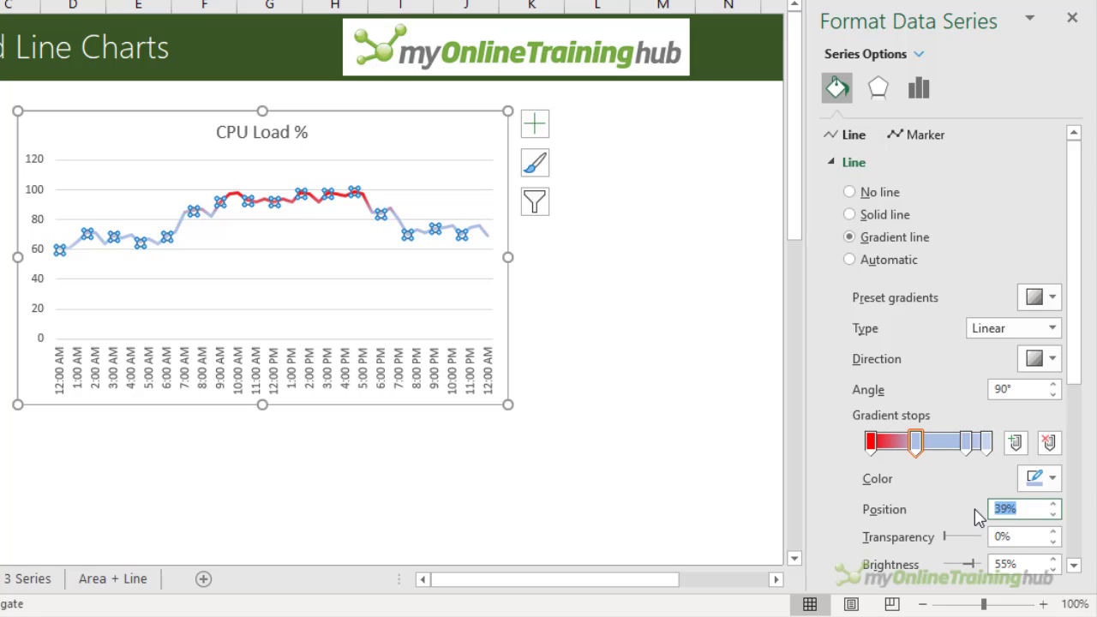
type("34")
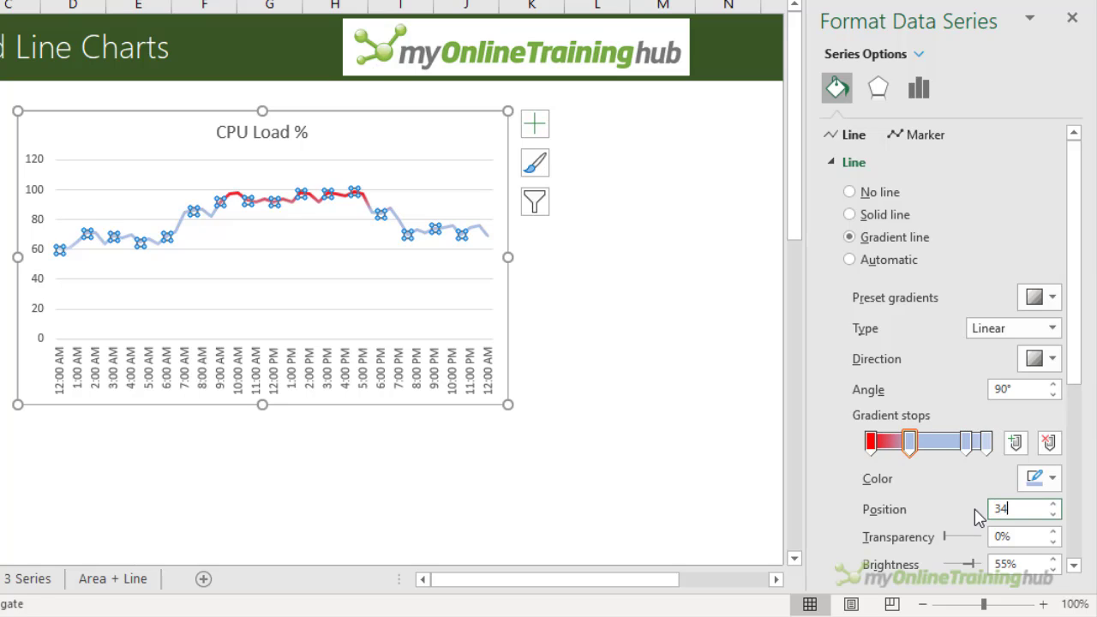
left_click(1047, 478)
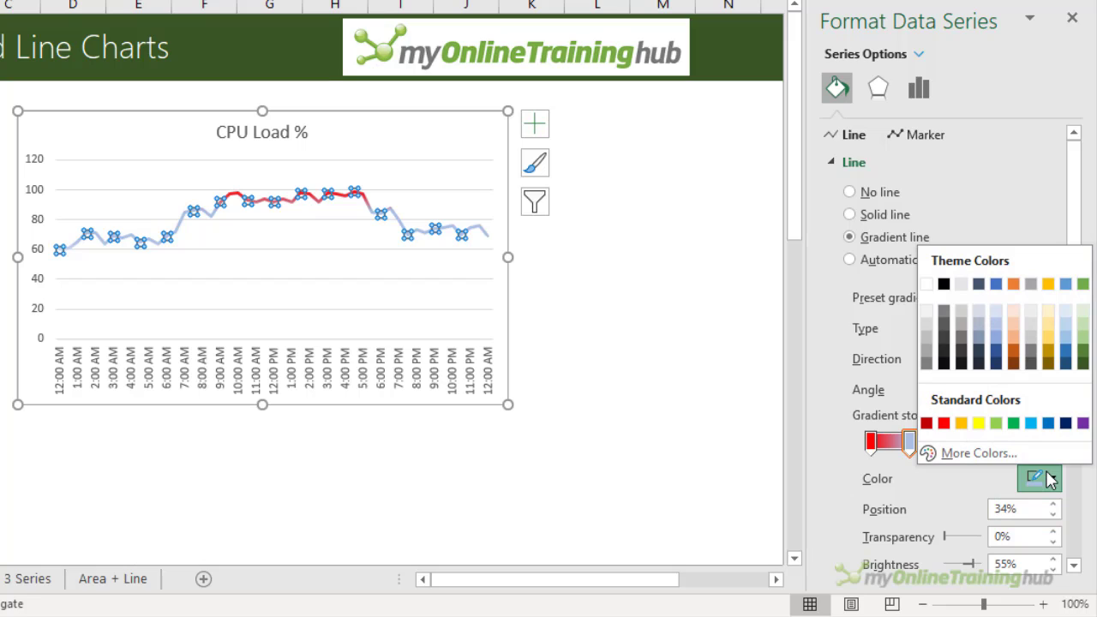
left_click(1049, 289)
left_click(968, 442)
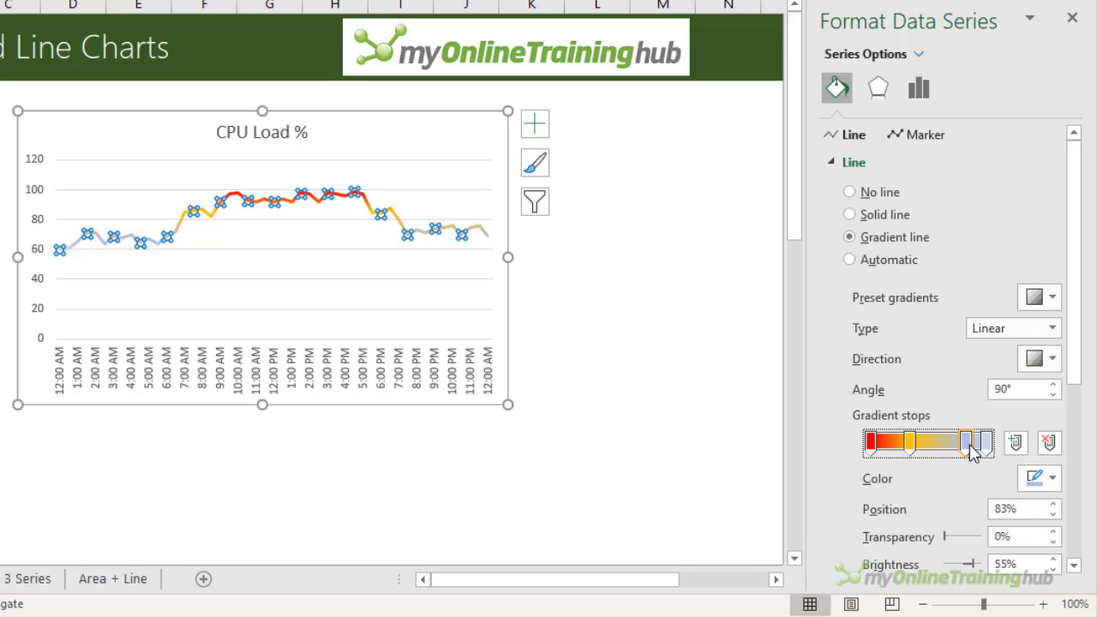
left_click(1048, 442)
left_click(1049, 442)
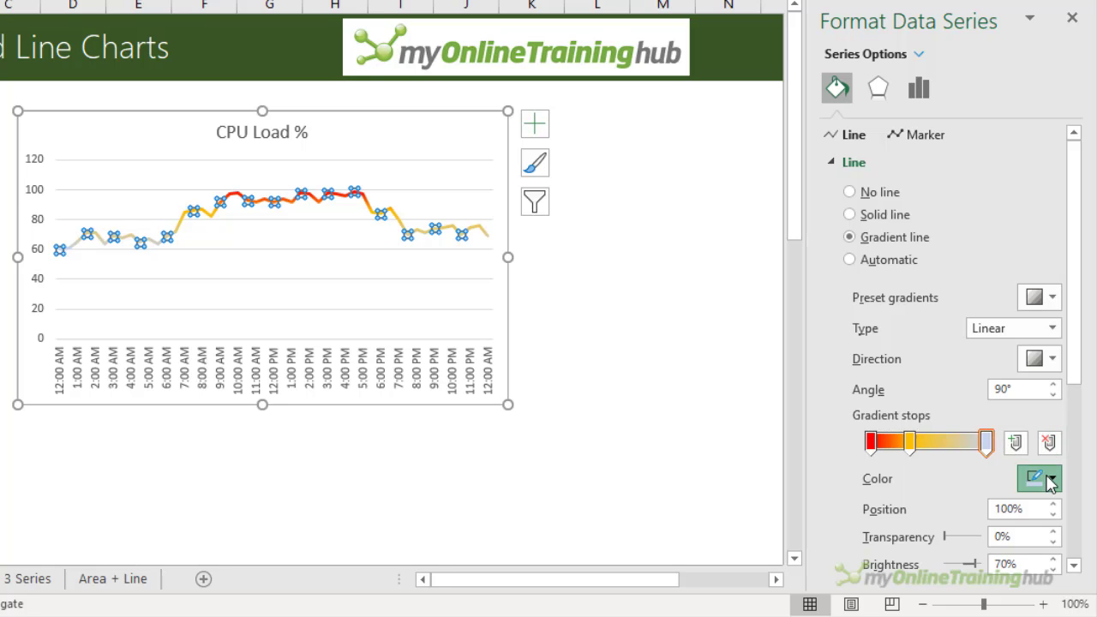
left_click(1049, 482)
left_click(1082, 286)
left_click(612, 320)
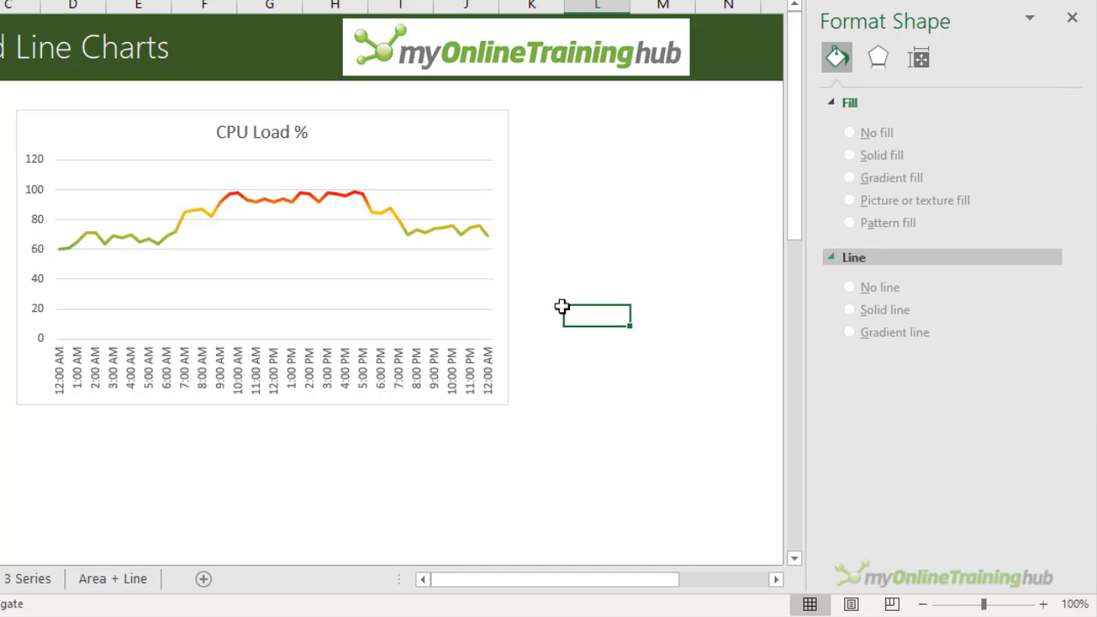
- Set the CPU Load % chart's vertical axis maximum to 100
left_click(35, 162)
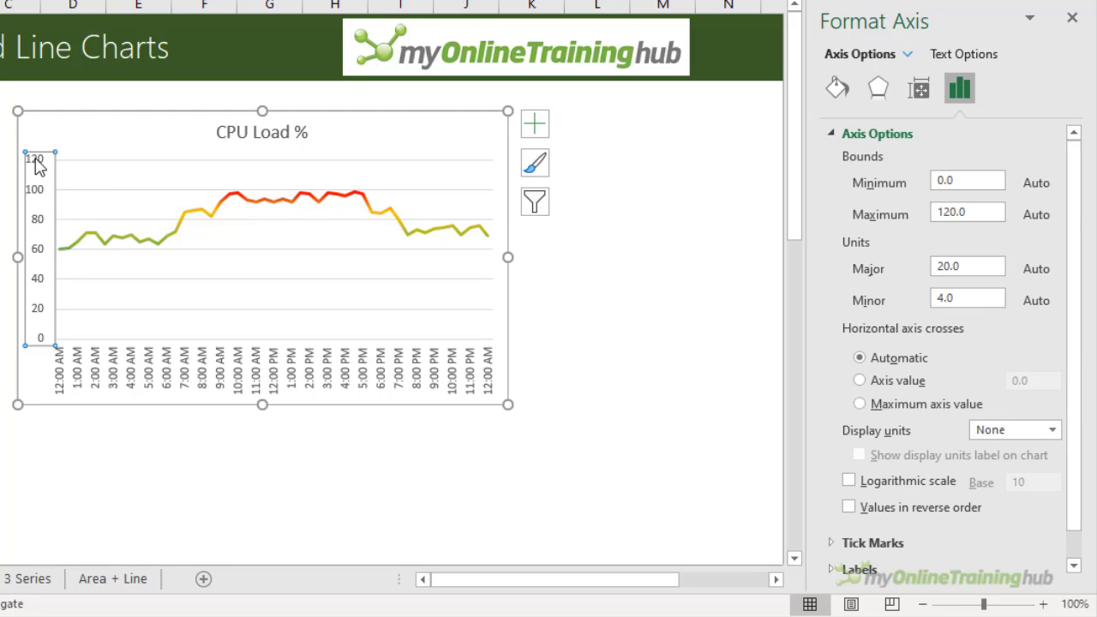
double_click(974, 212)
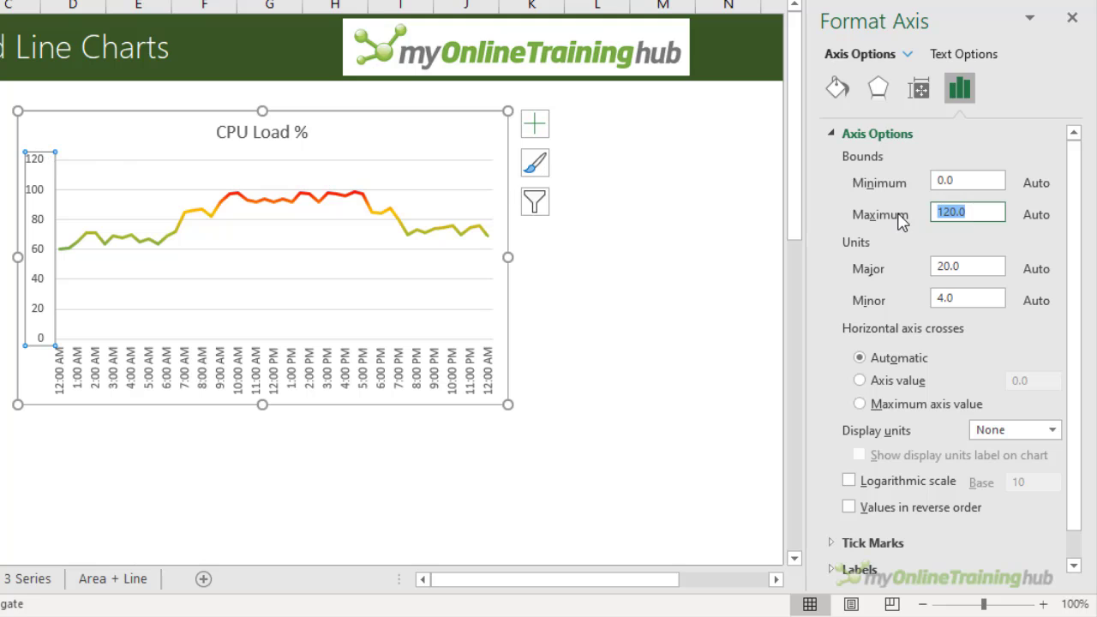
type("100")
key("Return")
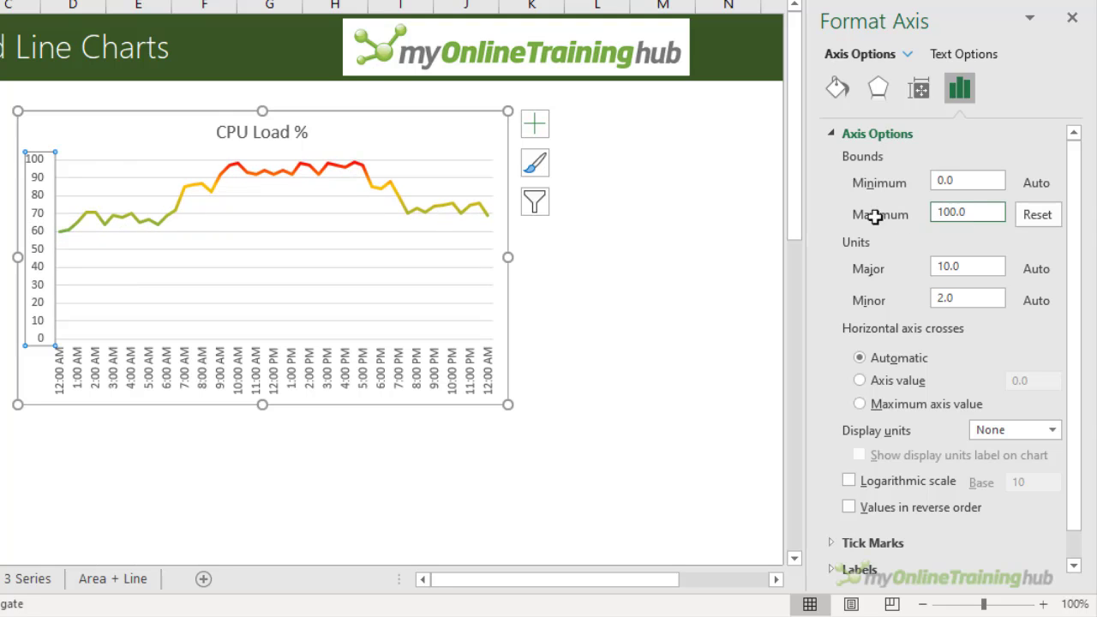
left_click(614, 262)
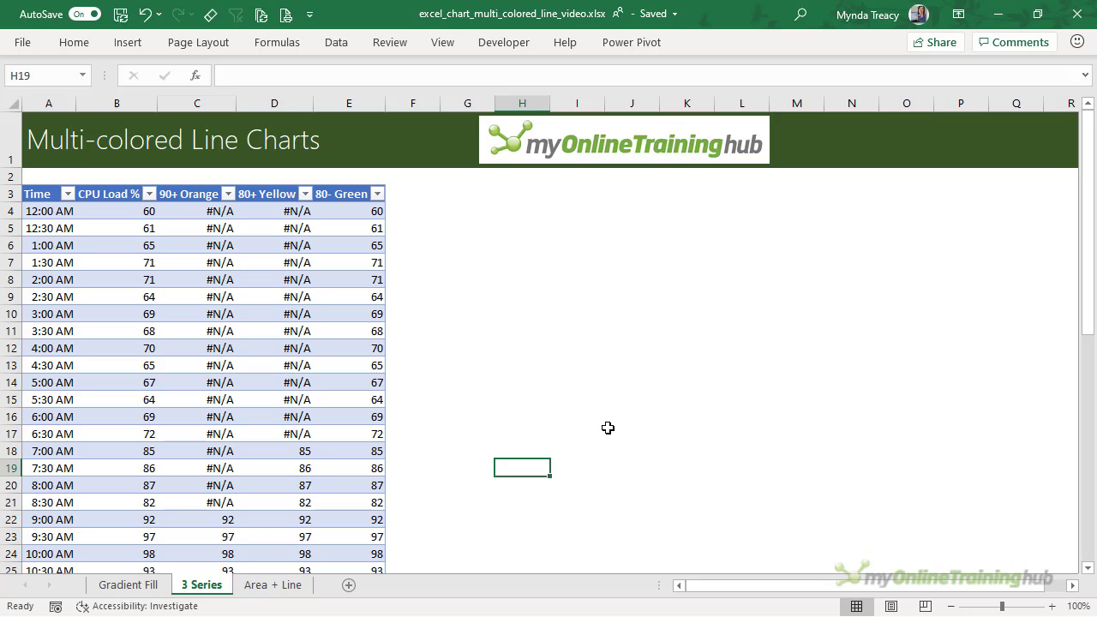
key("Left")
key("Left")
key("Left")
key("Left")
key("Left")
key("Up")
key("Up")
key("Up")
key("Up")
key("Up")
key("Up")
key("Up")
key("Up")
key("Up")
key("Up")
key("Up")
key("Up")
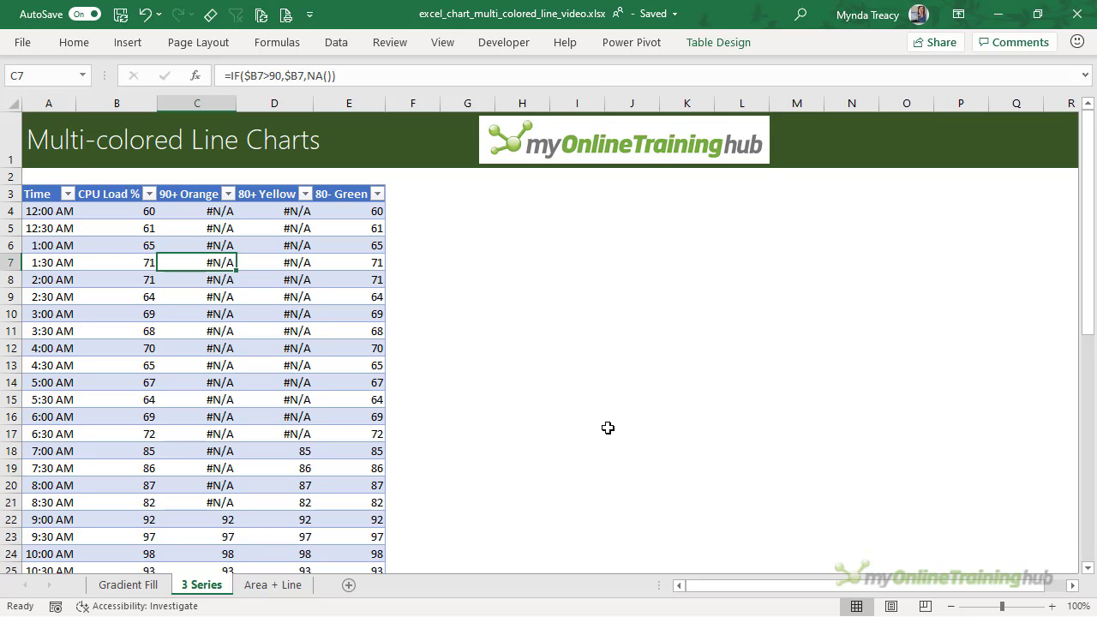
key("Right")
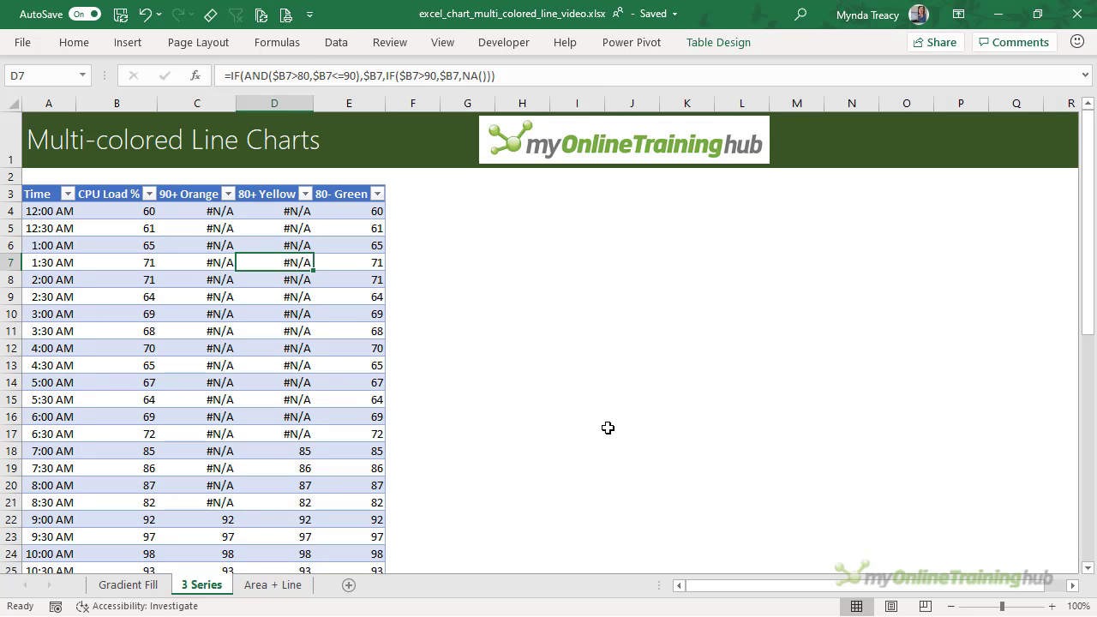
key("Right")
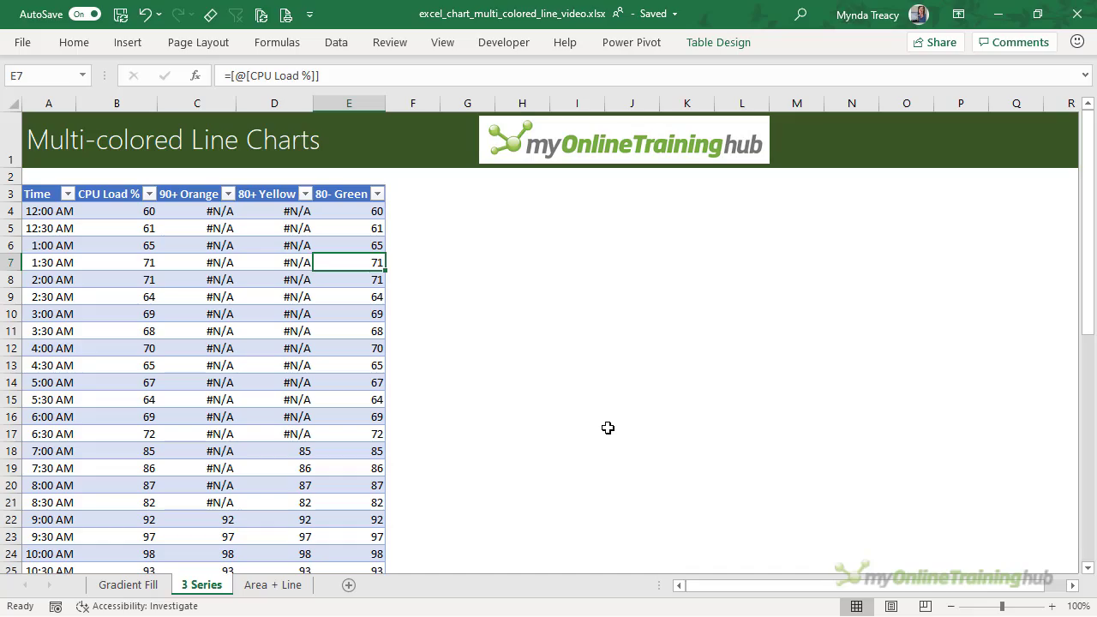
key("Left")
key("Left")
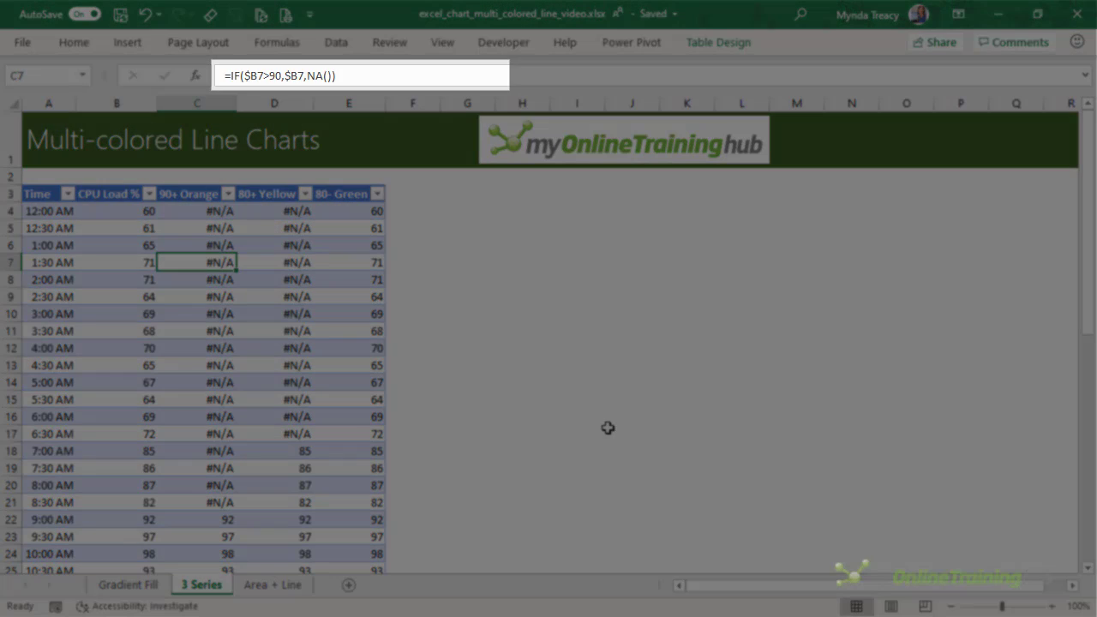
key("Right")
key("Left")
key("Right")
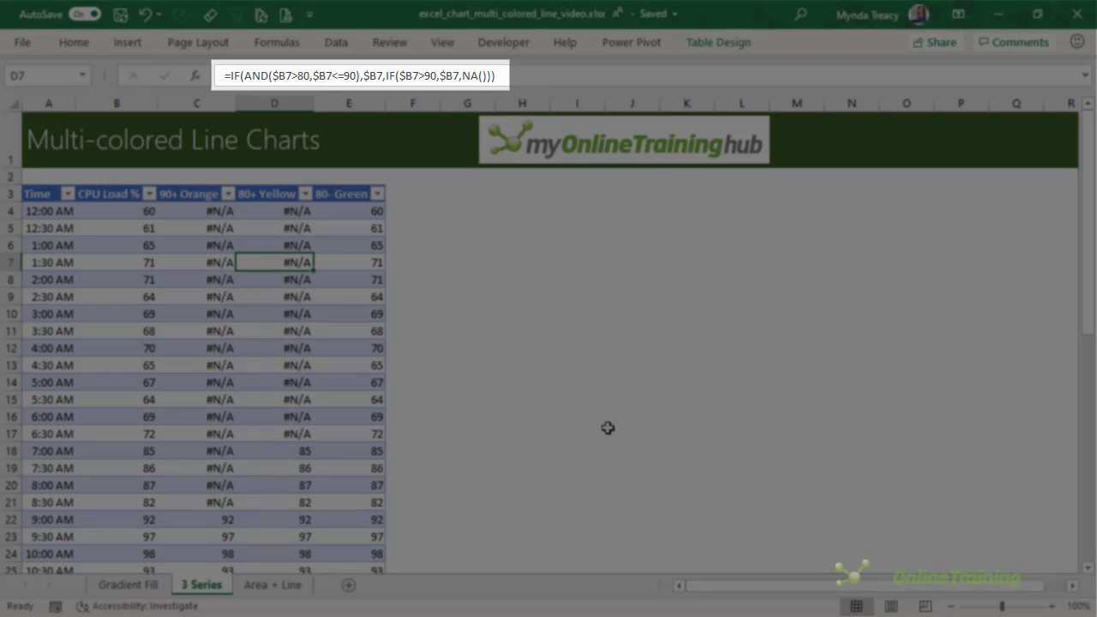
key("Right")
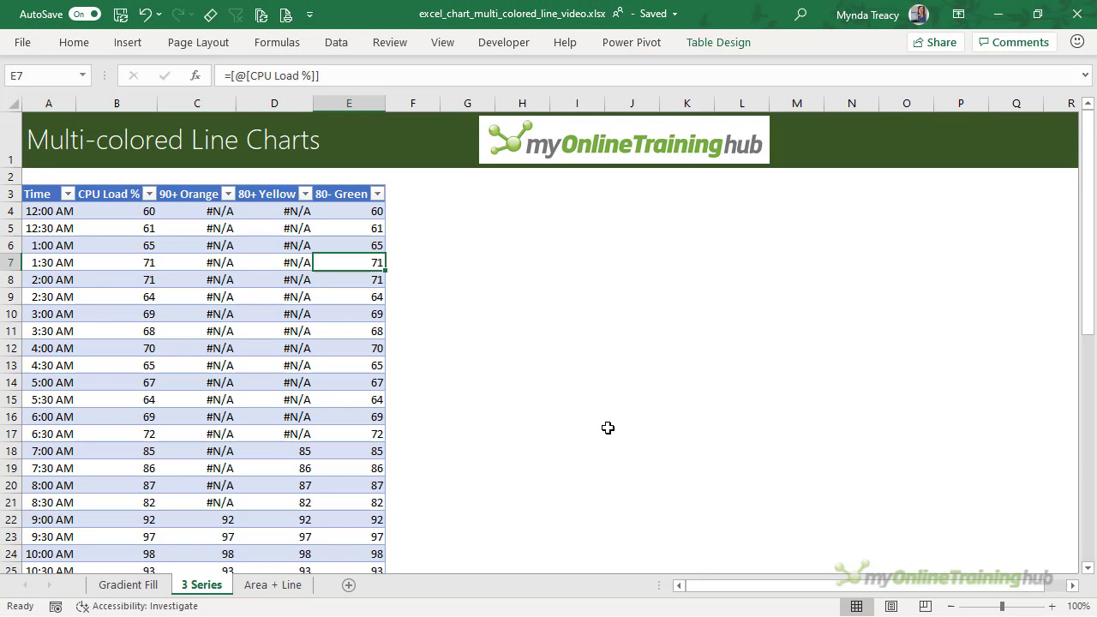
scroll(196, 374, "down", 2)
scroll(196, 375, "down", 2)
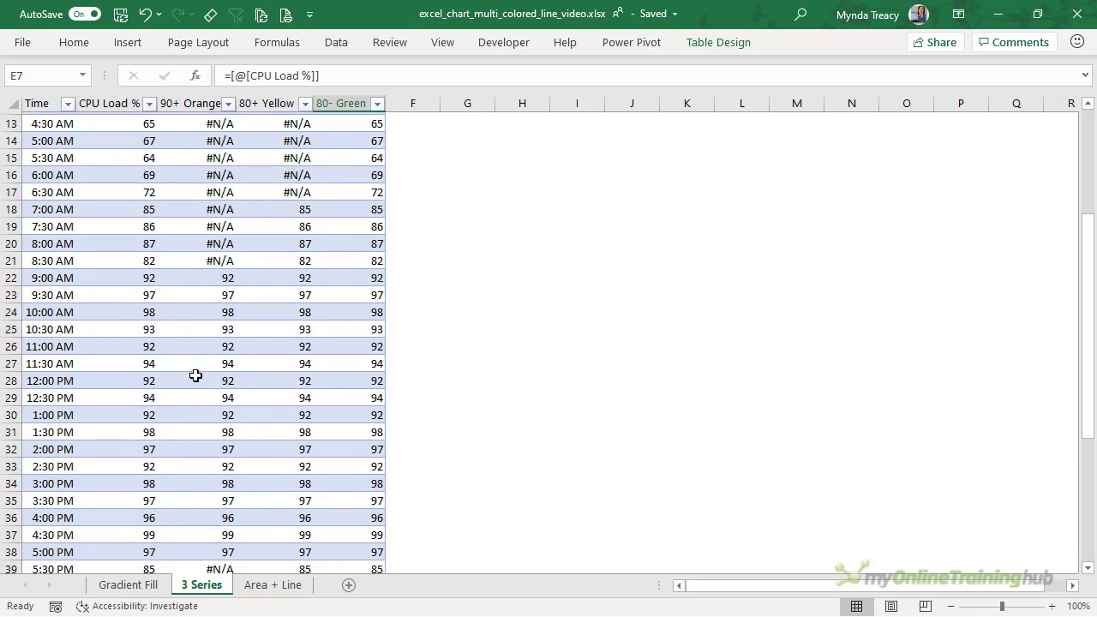
scroll(196, 376, "up", 3)
scroll(196, 375, "up", 1)
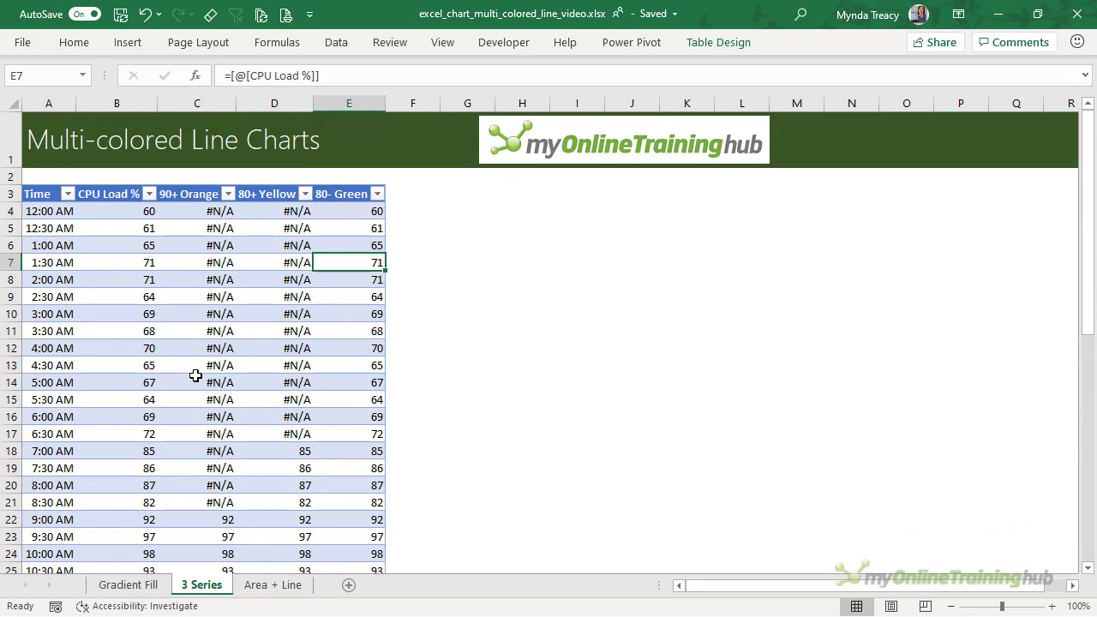
left_click(241, 297)
left_click(218, 282)
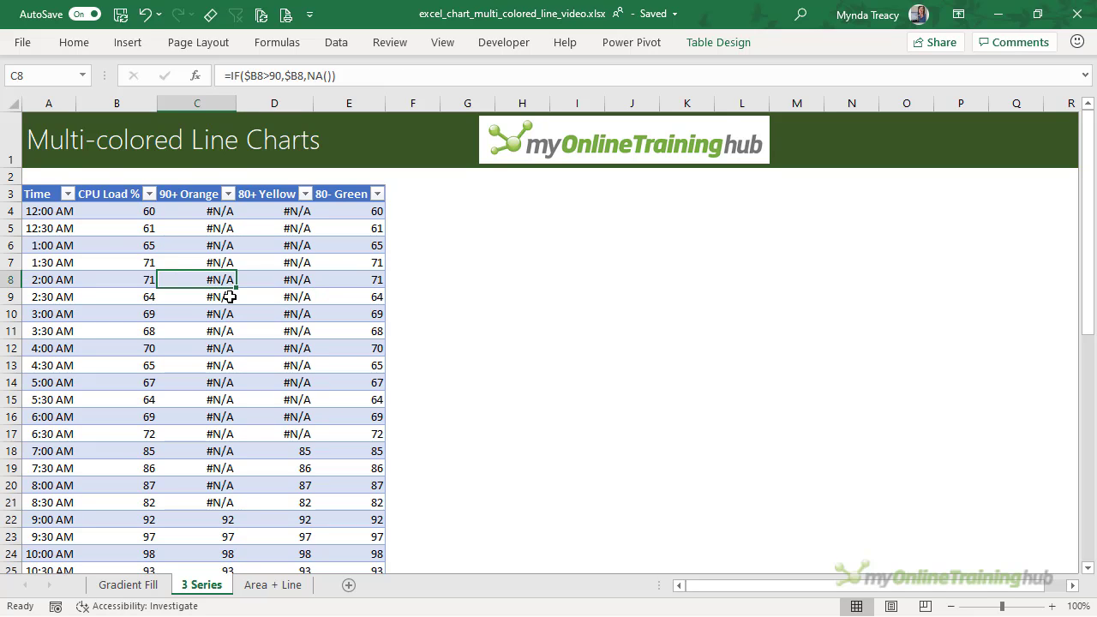
- Insert a 2-D line chart of the 3 Series table and widen it leftward over the table
left_click(129, 42)
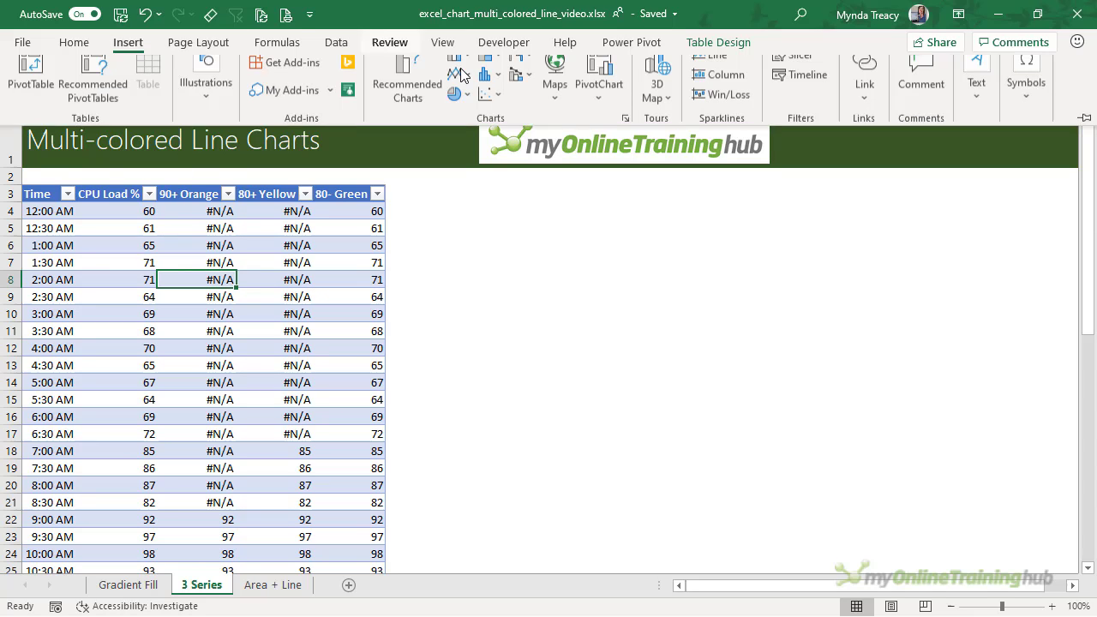
left_click(460, 69)
left_click(457, 86)
left_click(473, 149)
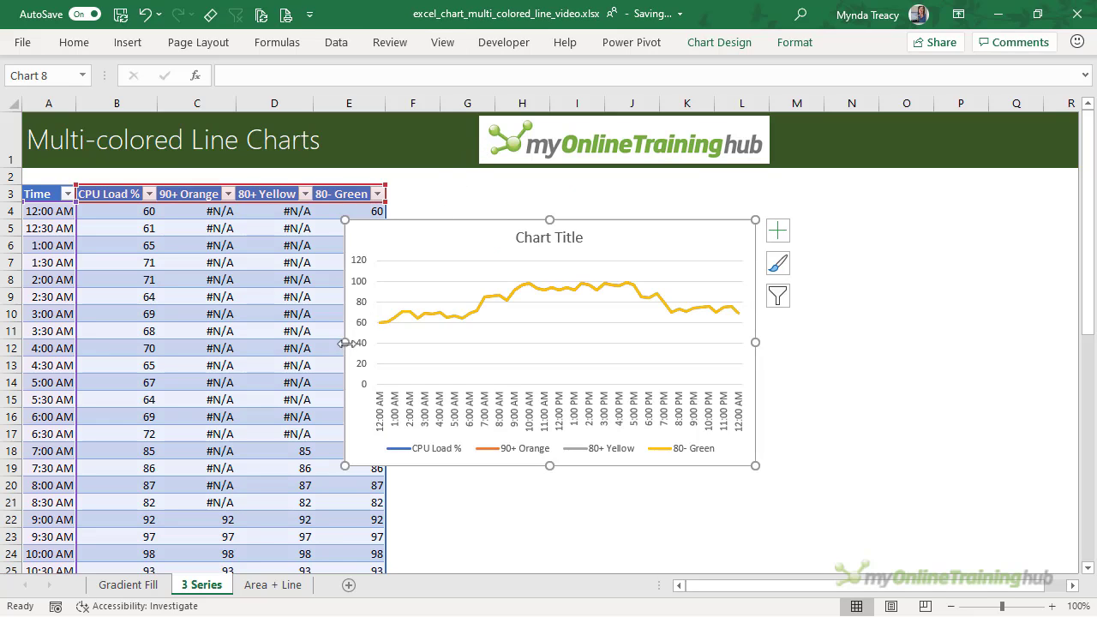
left_click_drag(345, 342, 224, 340)
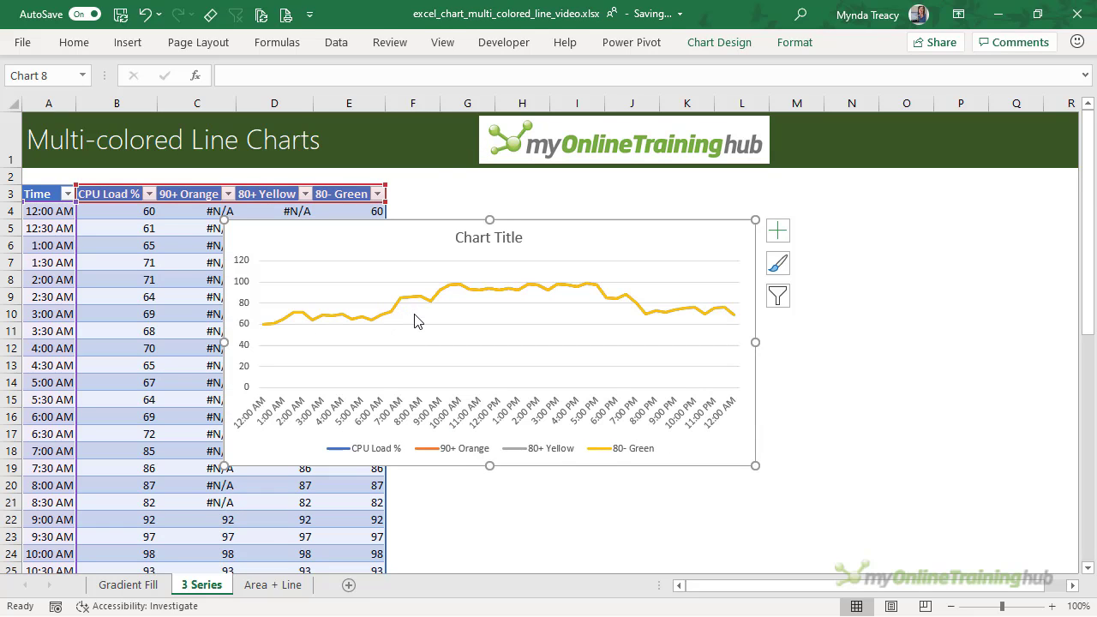
right_click(415, 315)
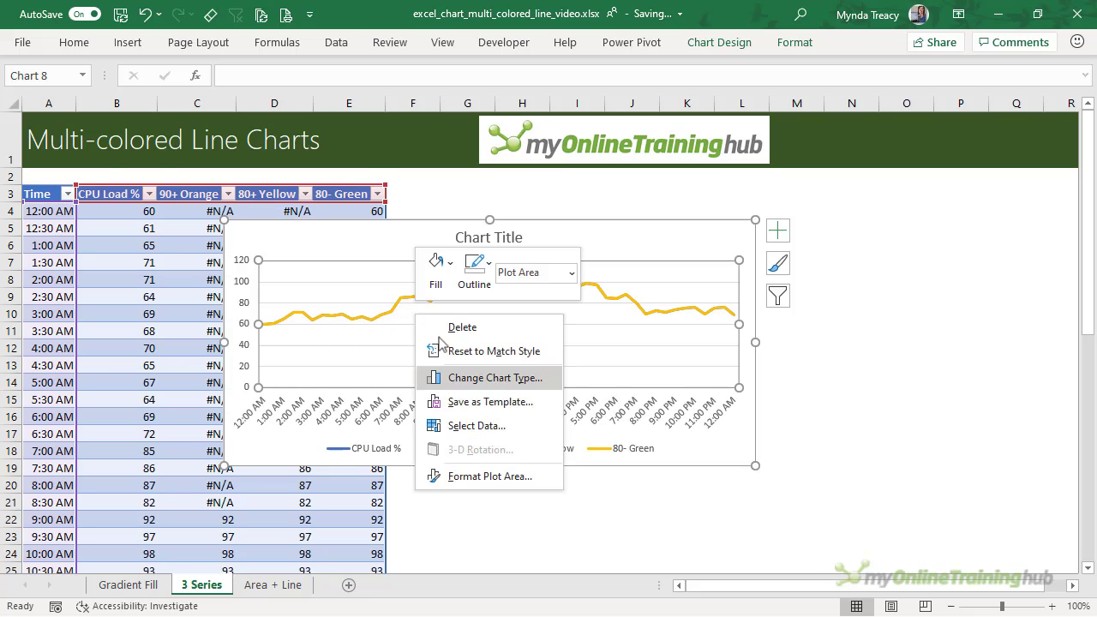
- Remove the CPU Load % series from the chart's data source
left_click(523, 422)
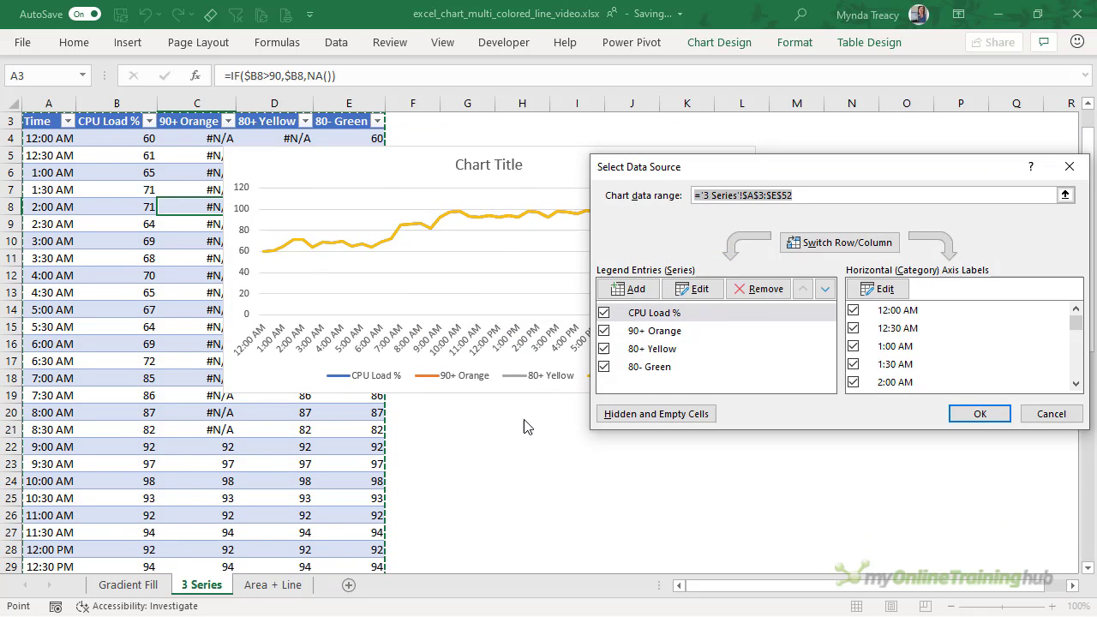
left_click(648, 315)
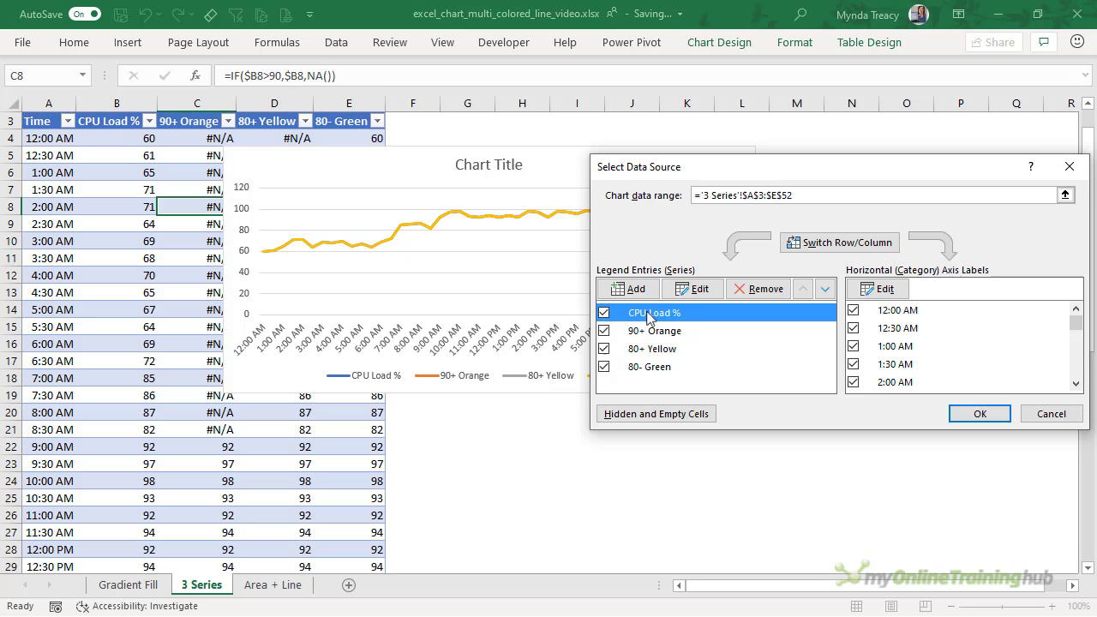
left_click(759, 290)
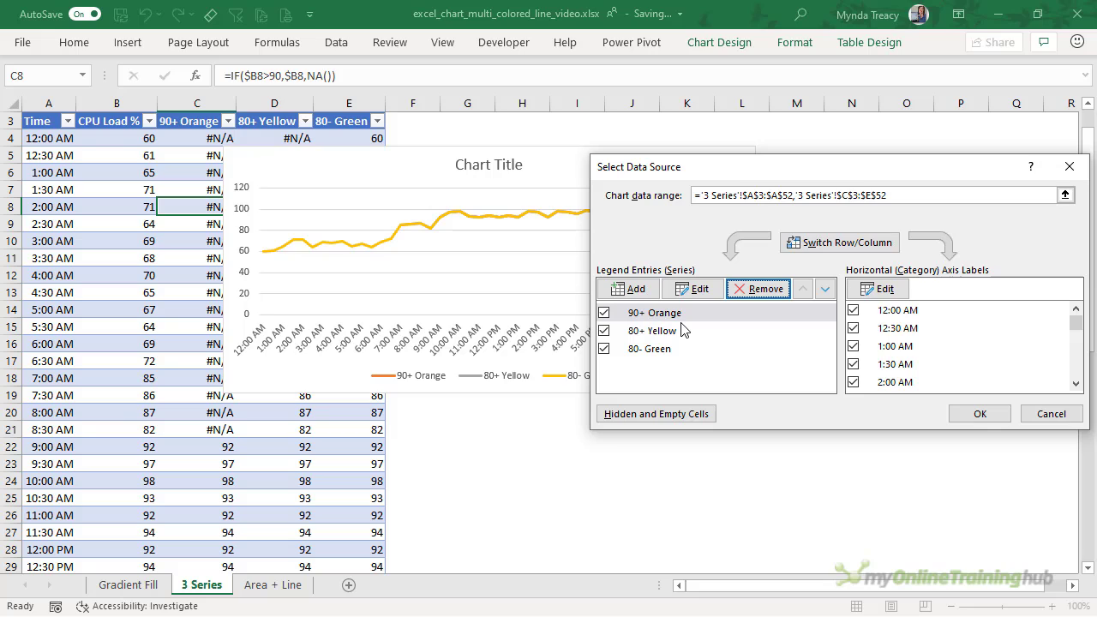
key("Tab")
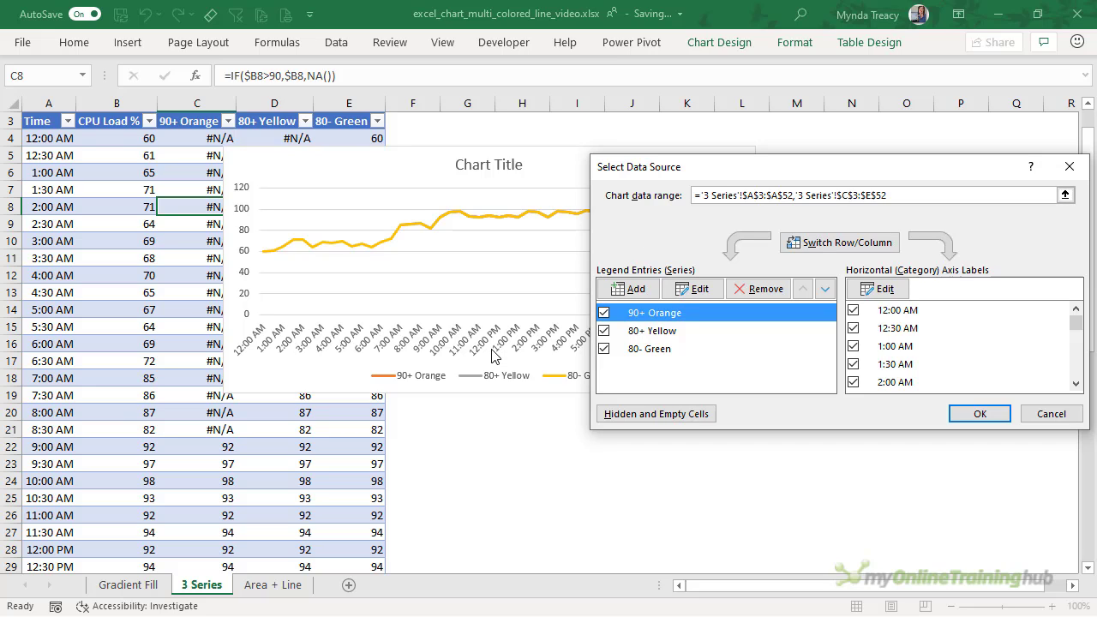
- Reorder the series to 80- Green, 80+ Yellow, then 90+ Orange and confirm
left_click(677, 355)
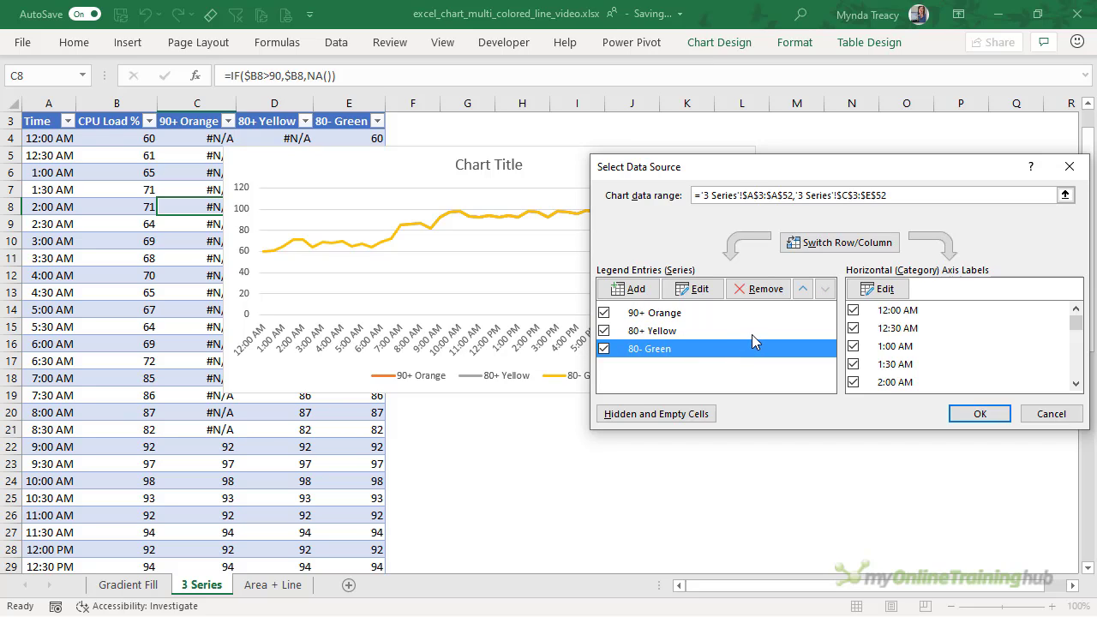
left_click(795, 291)
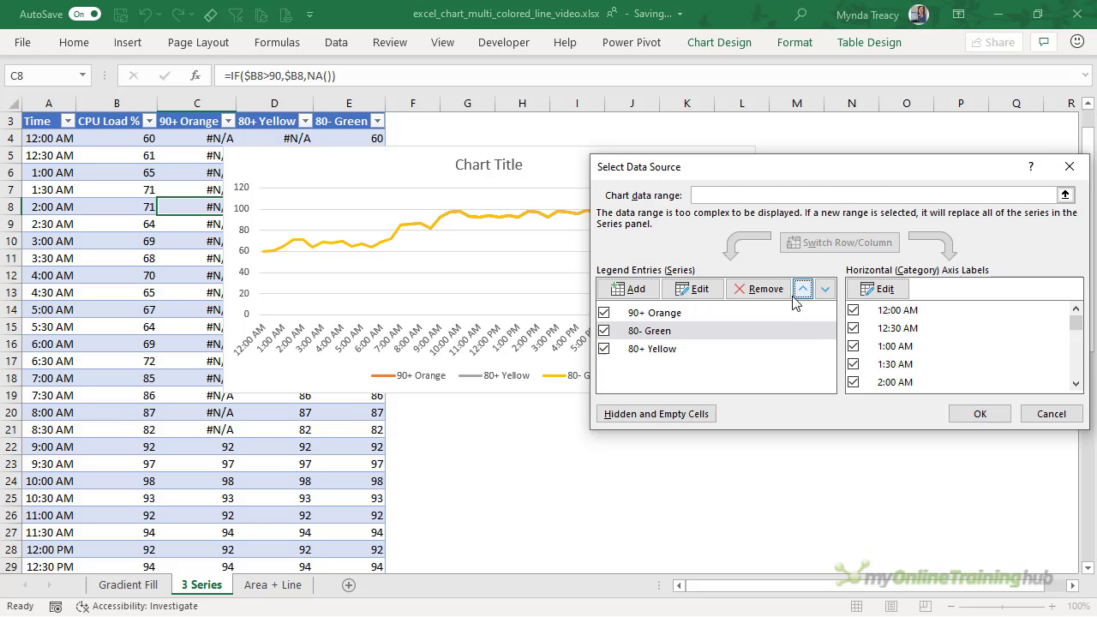
left_click(795, 291)
left_click(691, 347)
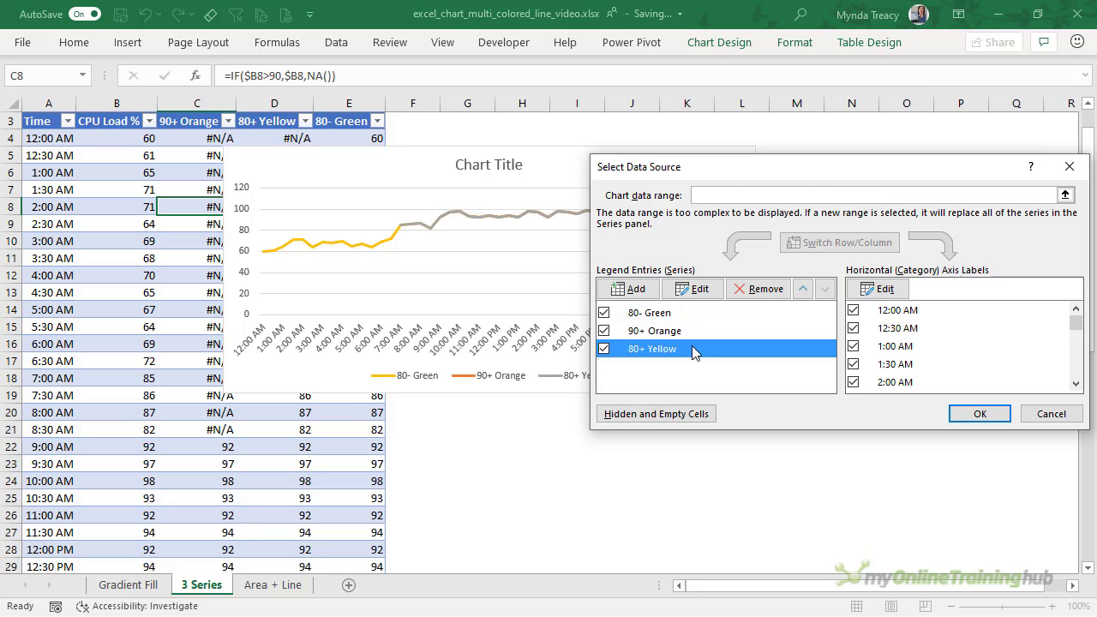
left_click(802, 289)
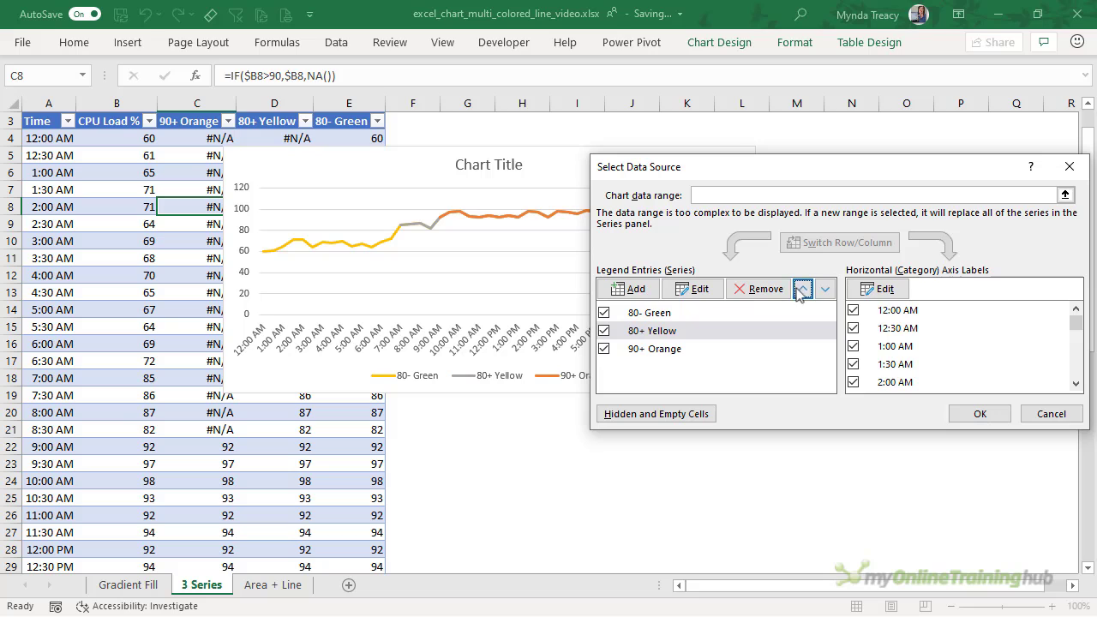
left_click_drag(732, 177, 594, 317)
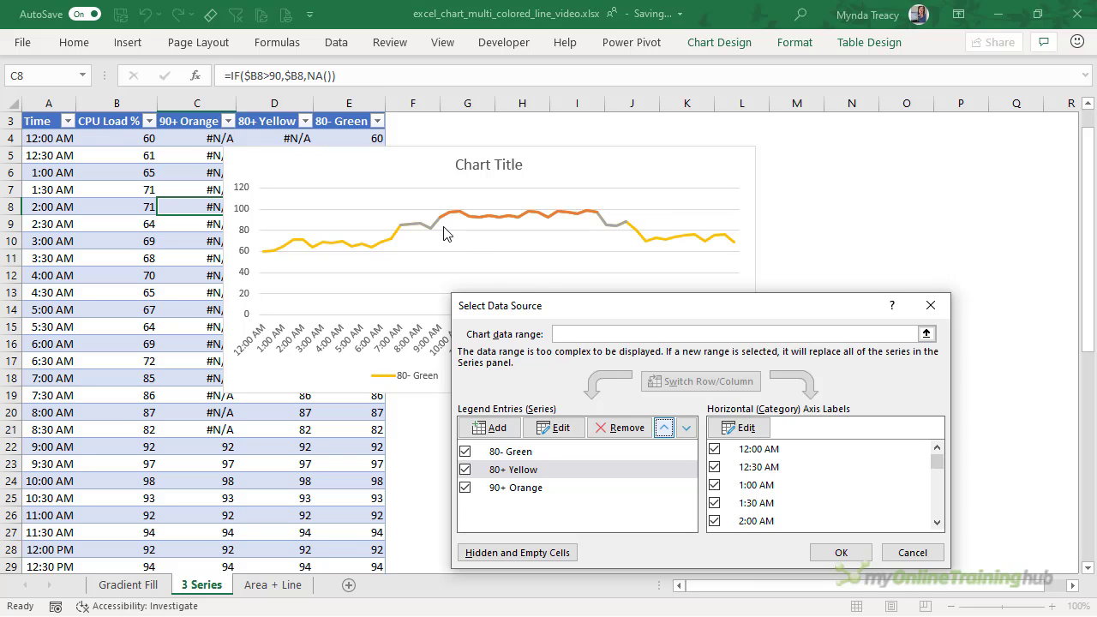
left_click(837, 553)
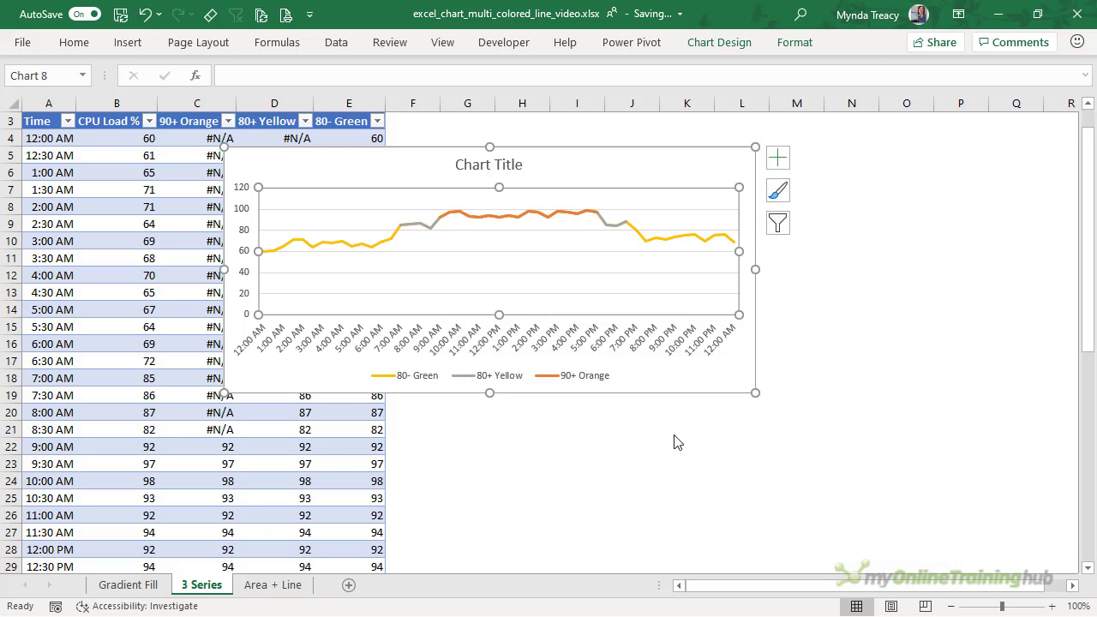
left_click(398, 241)
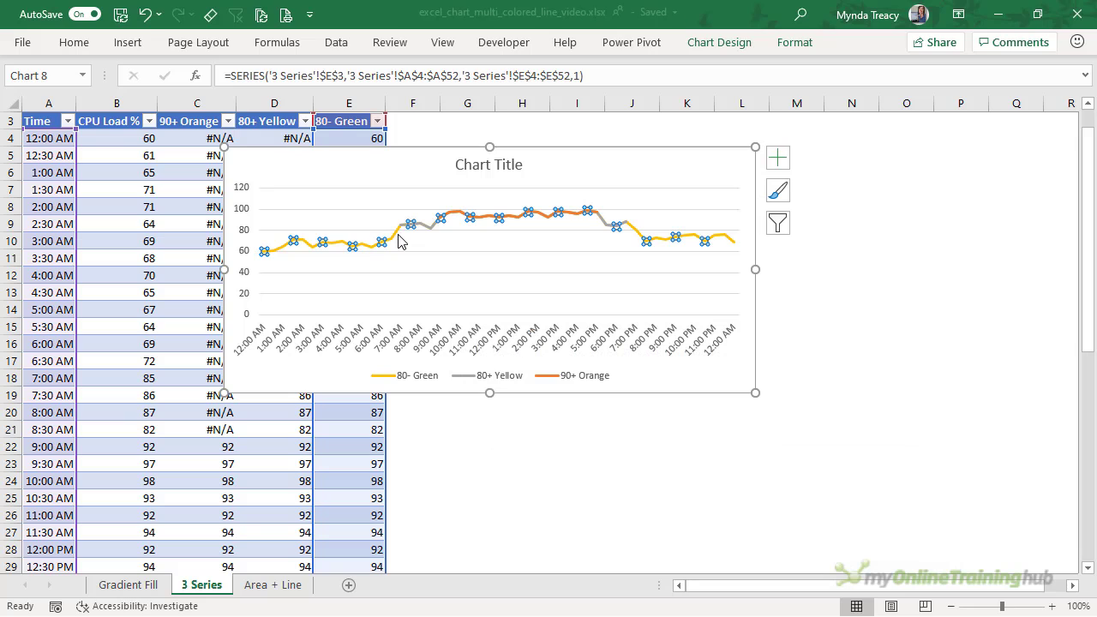
- Colour the 80- Green line green and the 80+ Yellow line gold-yellow
key("ctrl+1")
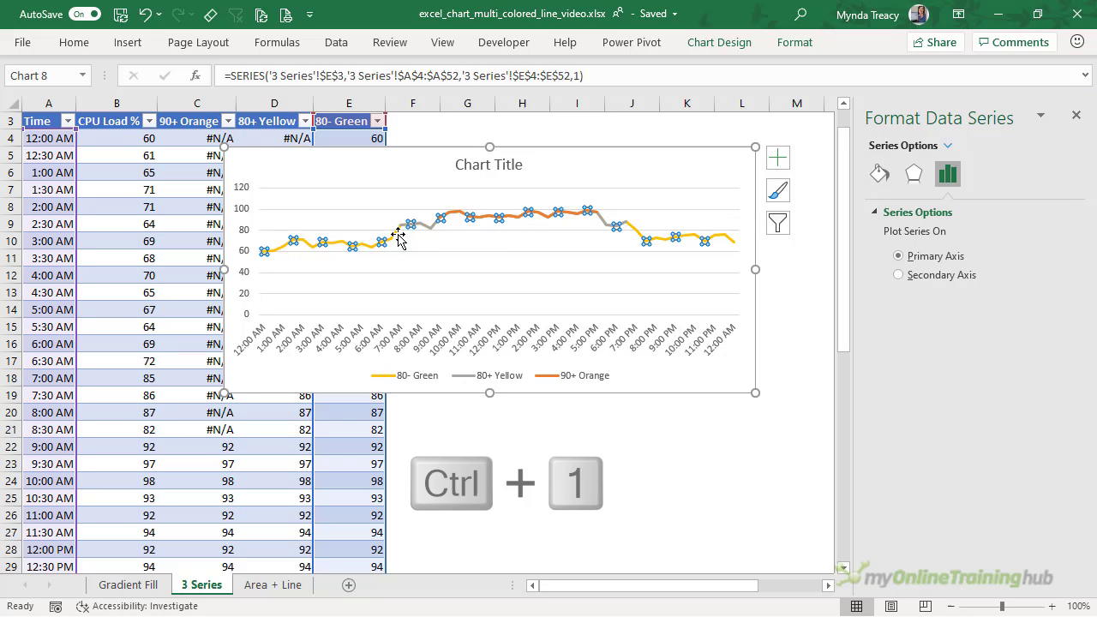
left_click(877, 175)
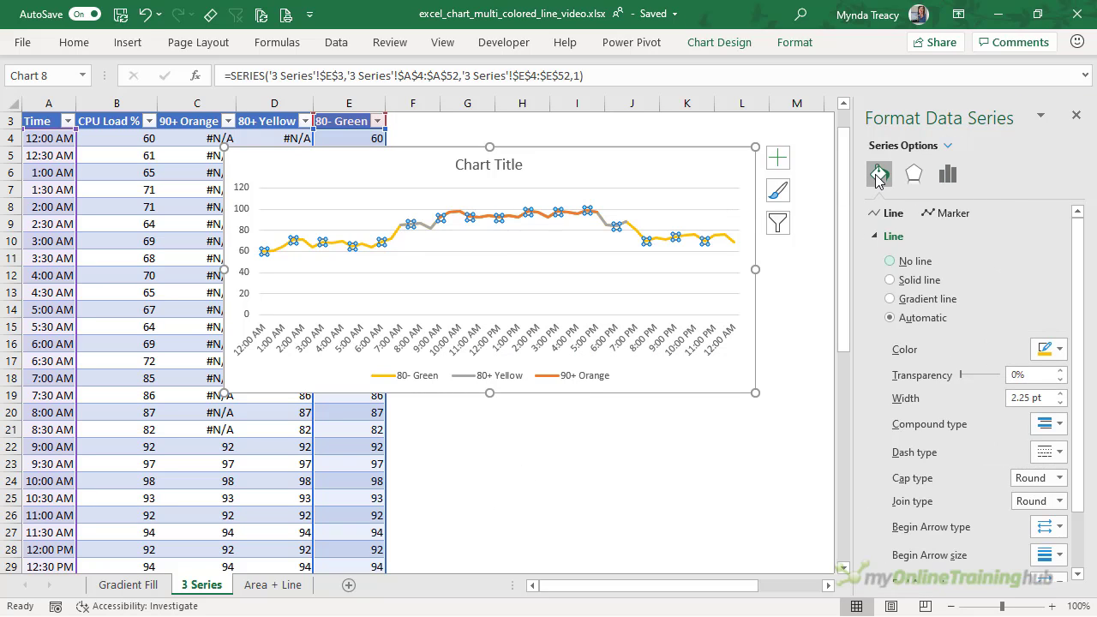
left_click(1059, 350)
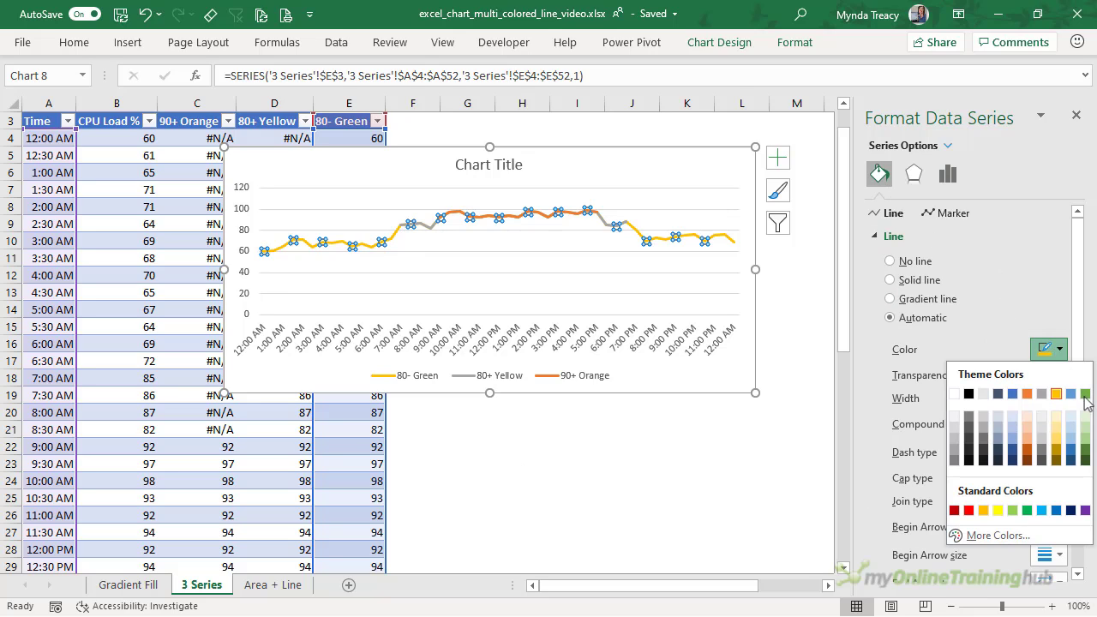
left_click(1085, 394)
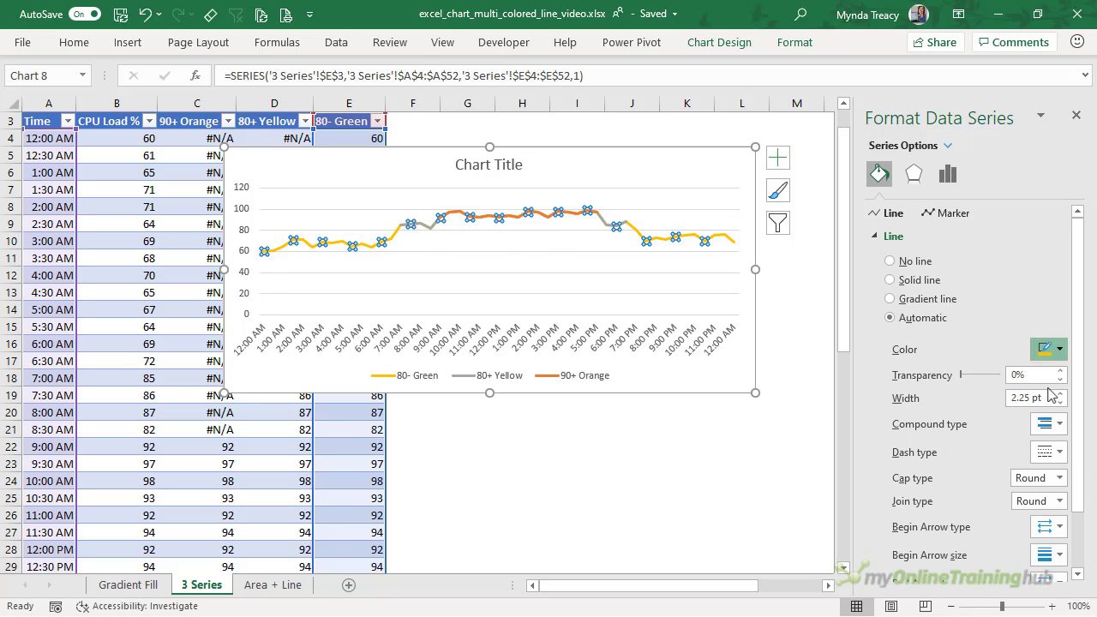
left_click(427, 232)
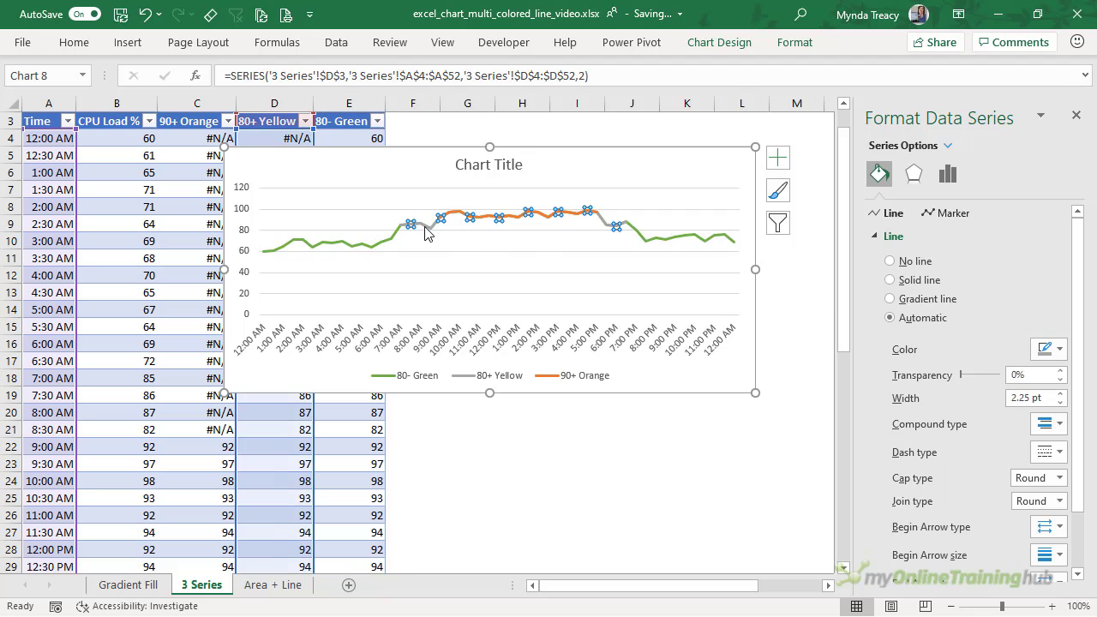
left_click(1059, 351)
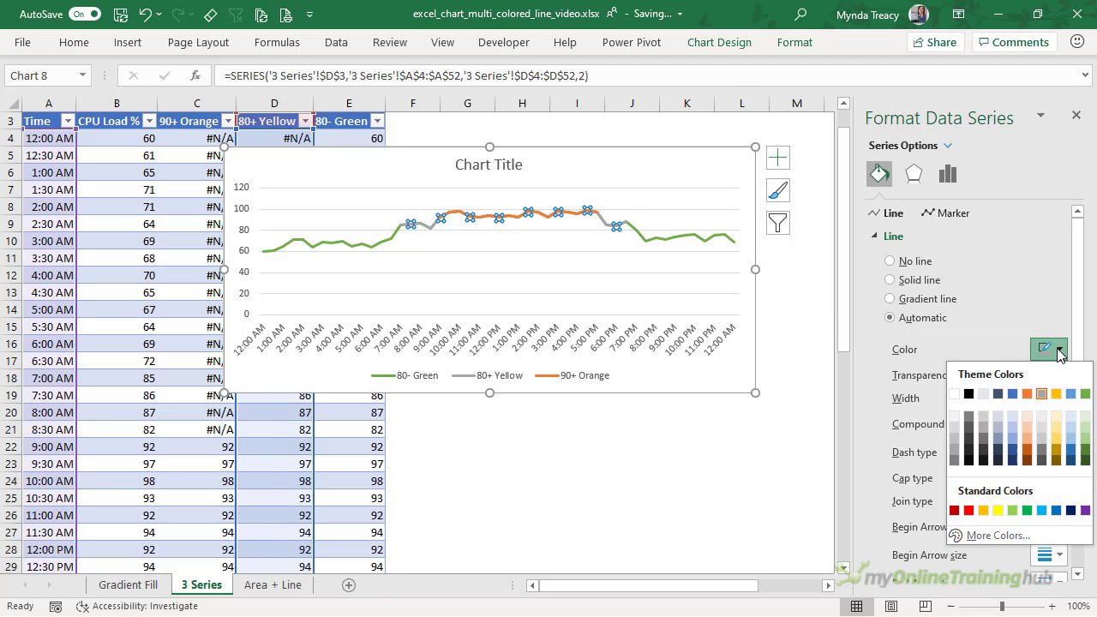
left_click(1056, 393)
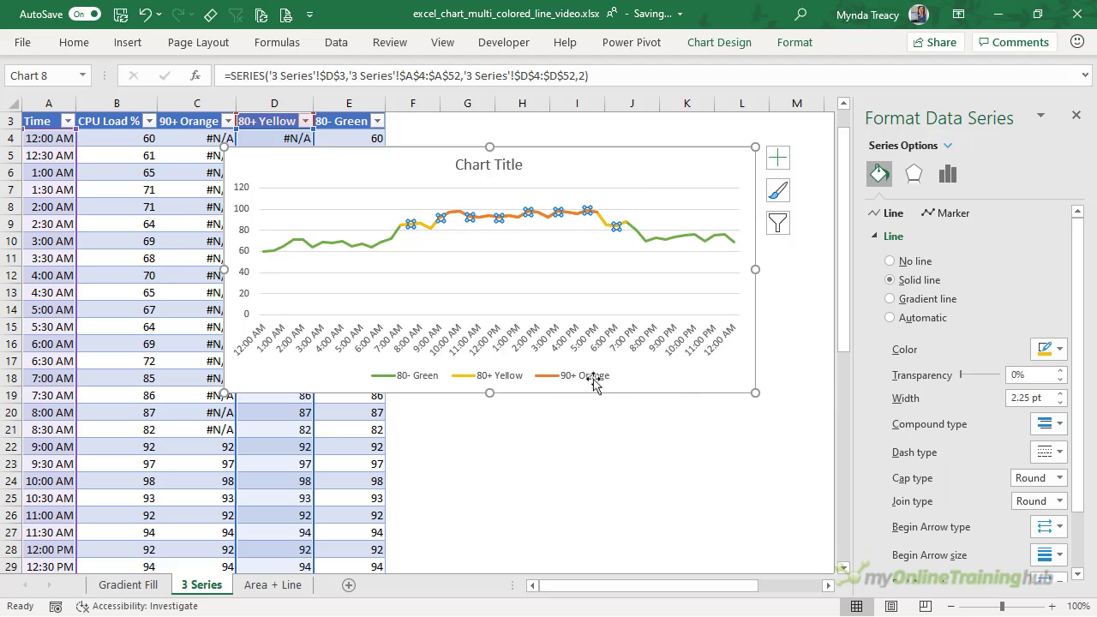
- Delete the chart legend and set the vertical axis maximum to 100
left_click(553, 384)
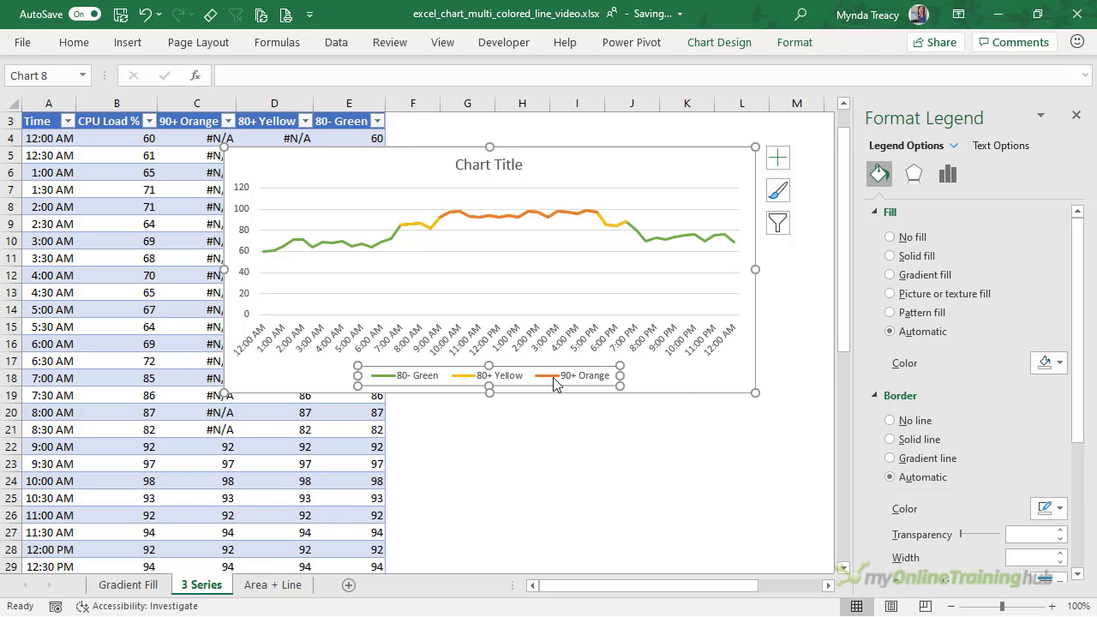
key("Delete")
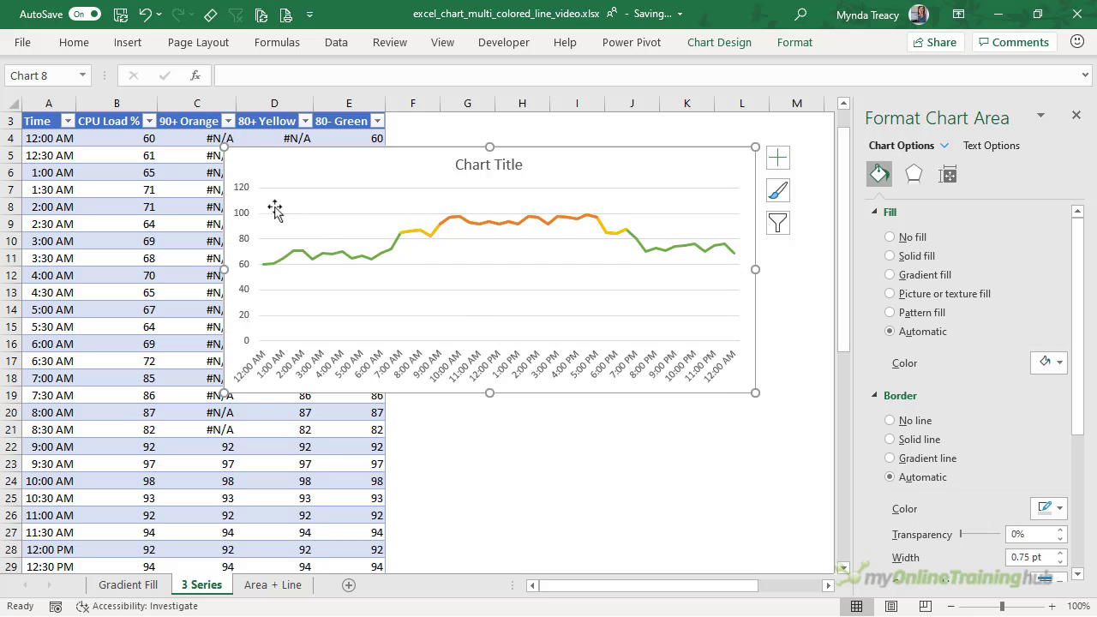
left_click(242, 189)
left_click(977, 178)
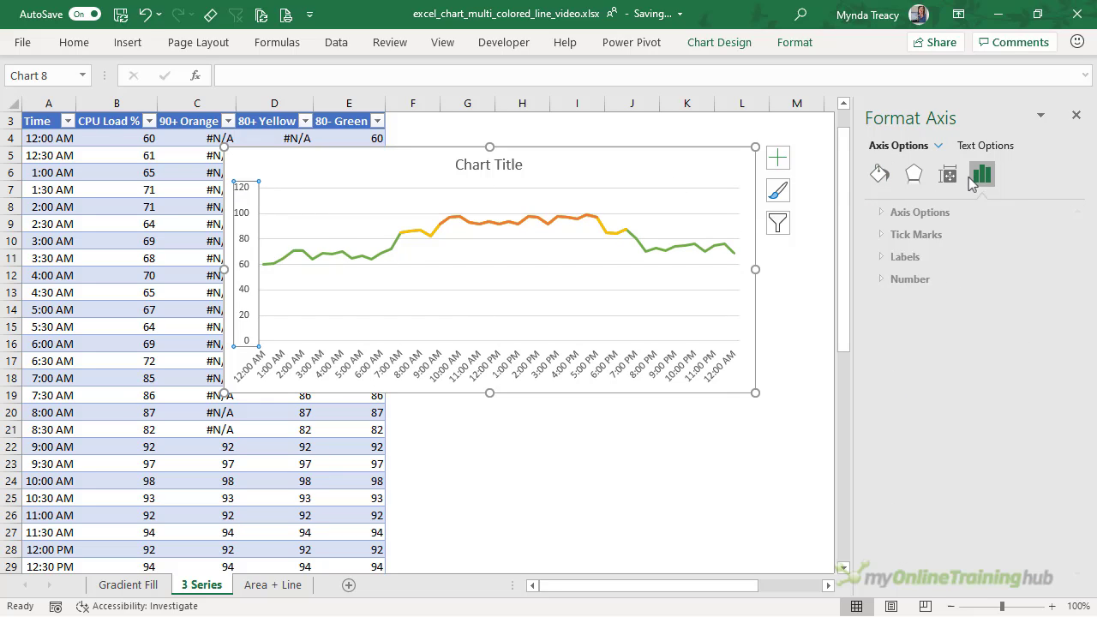
left_click(925, 212)
left_click_drag(983, 277, 917, 283)
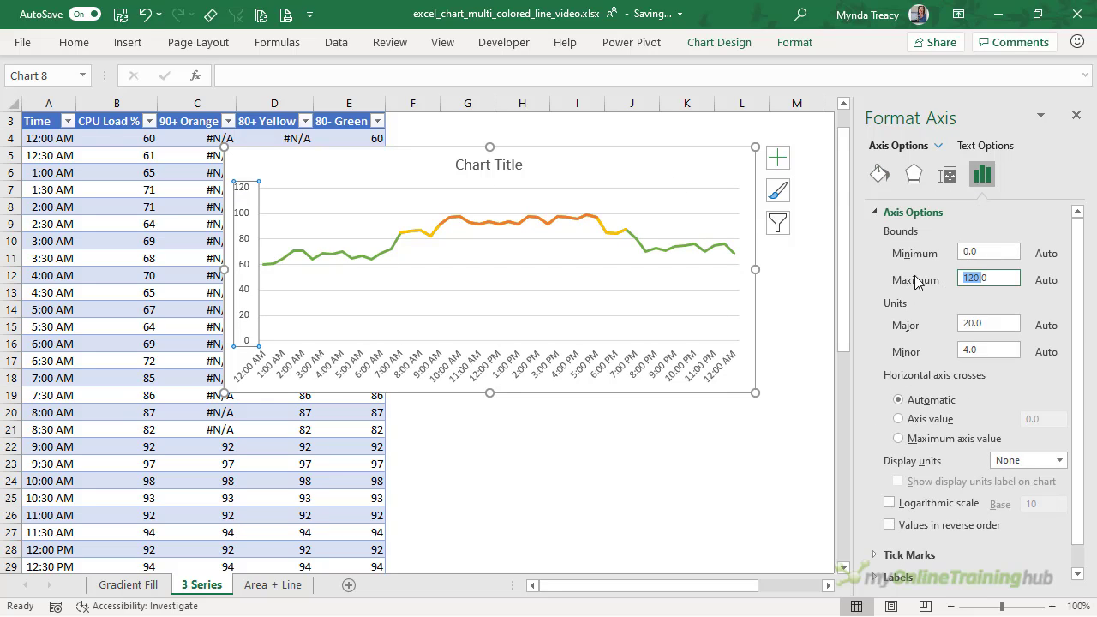
type("100")
key("Return")
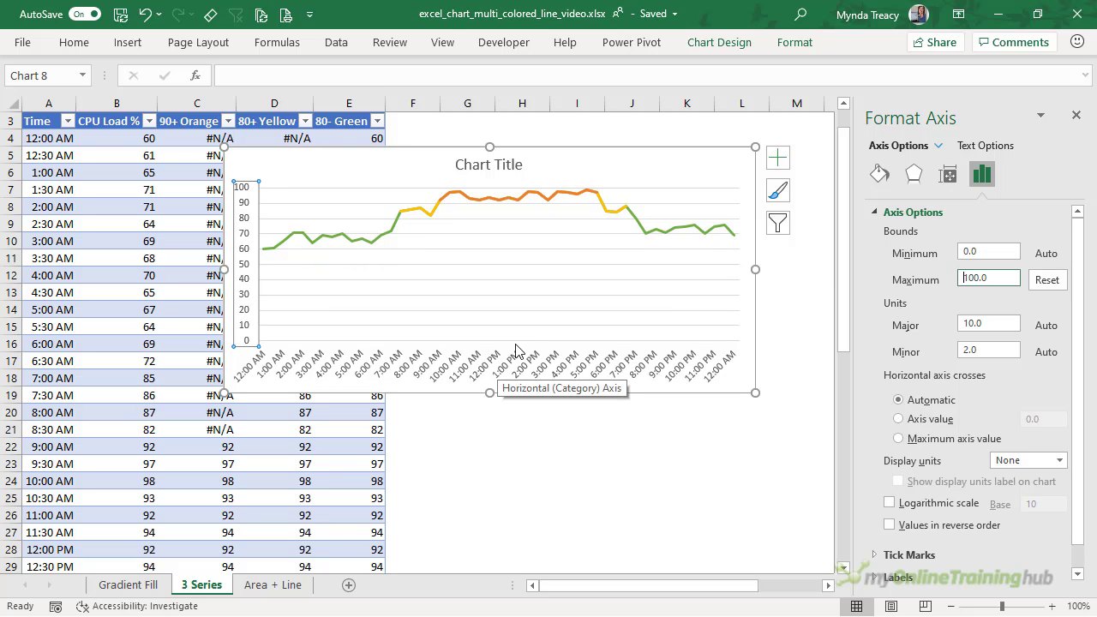
left_click(1076, 114)
left_click_drag(622, 152, 803, 145)
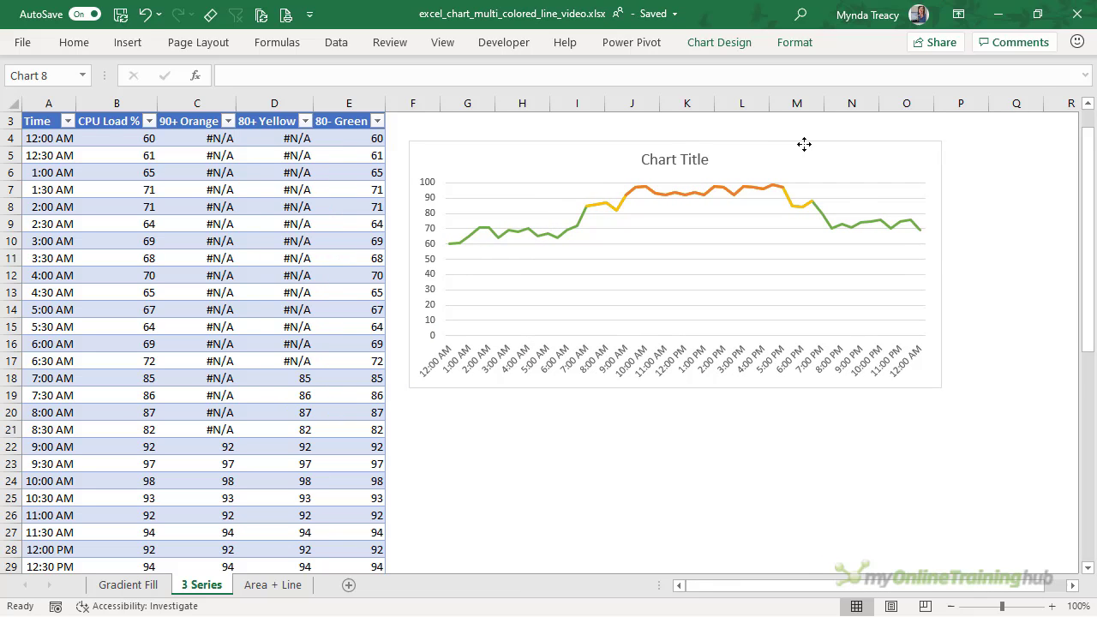
left_click(358, 378)
left_click_drag(358, 378, 301, 380)
left_click(291, 377)
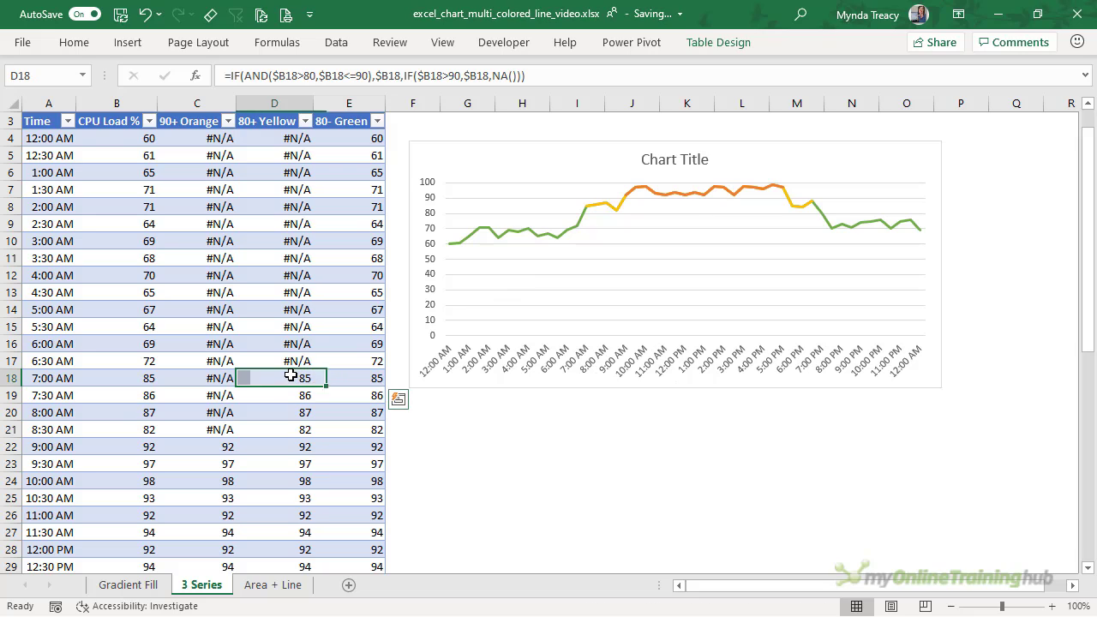
left_click(350, 373)
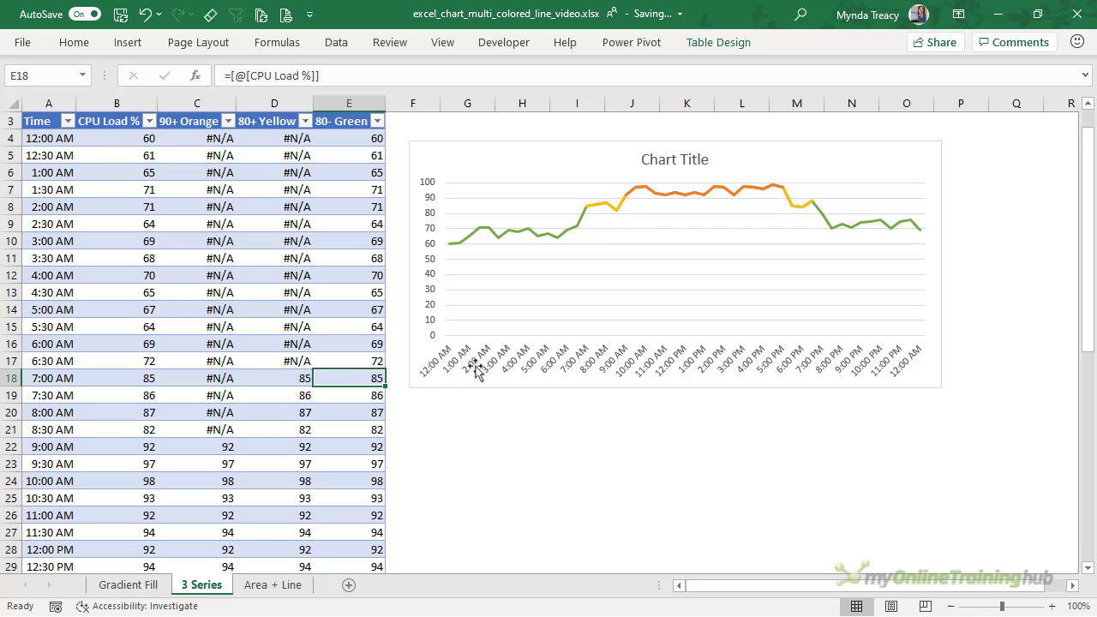
key("Delete")
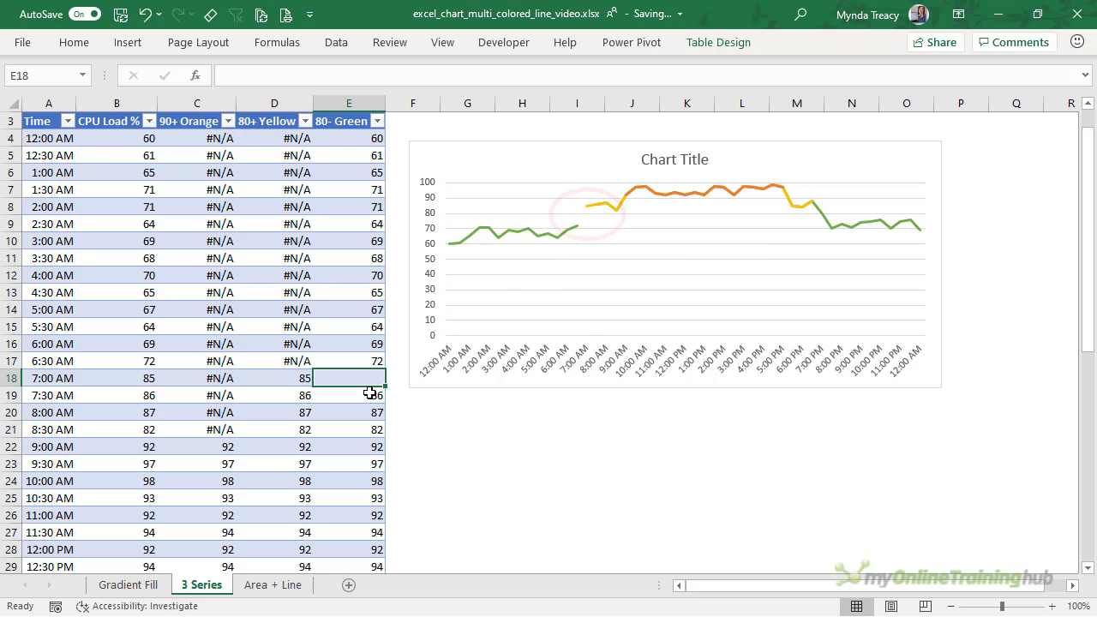
key("ctrl+z")
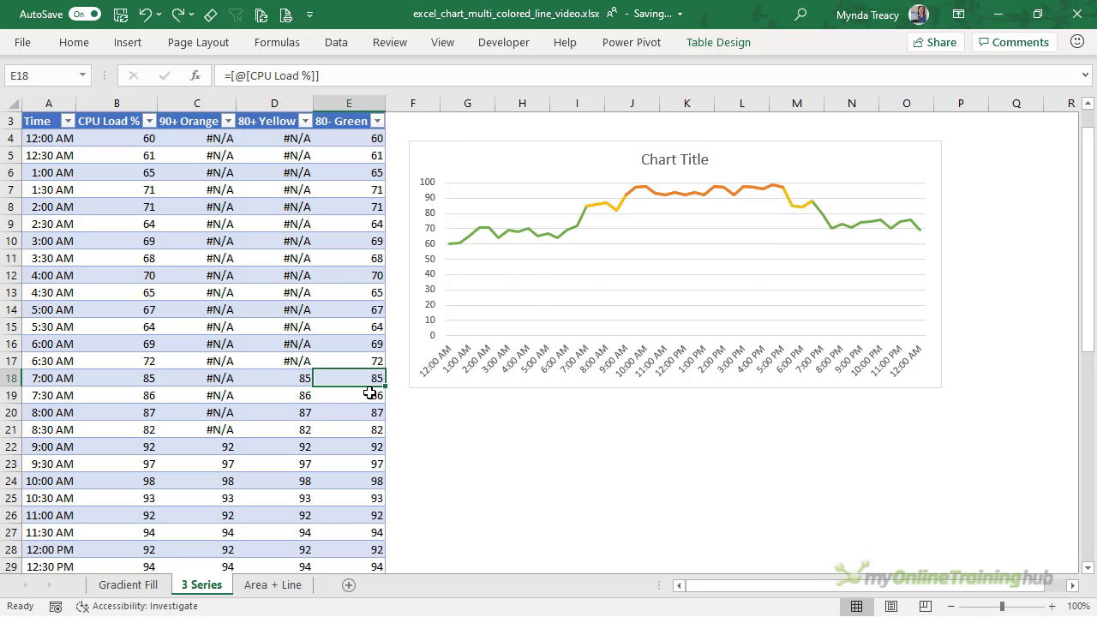
left_click(369, 392)
scroll(366, 403, "down", 3)
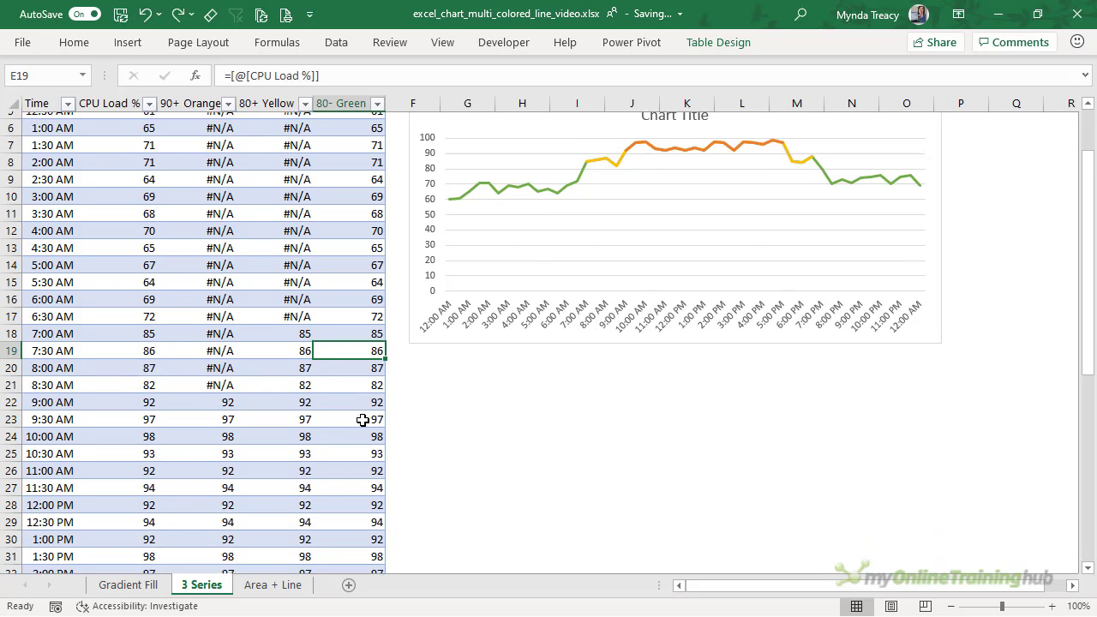
scroll(363, 419, "down", 2)
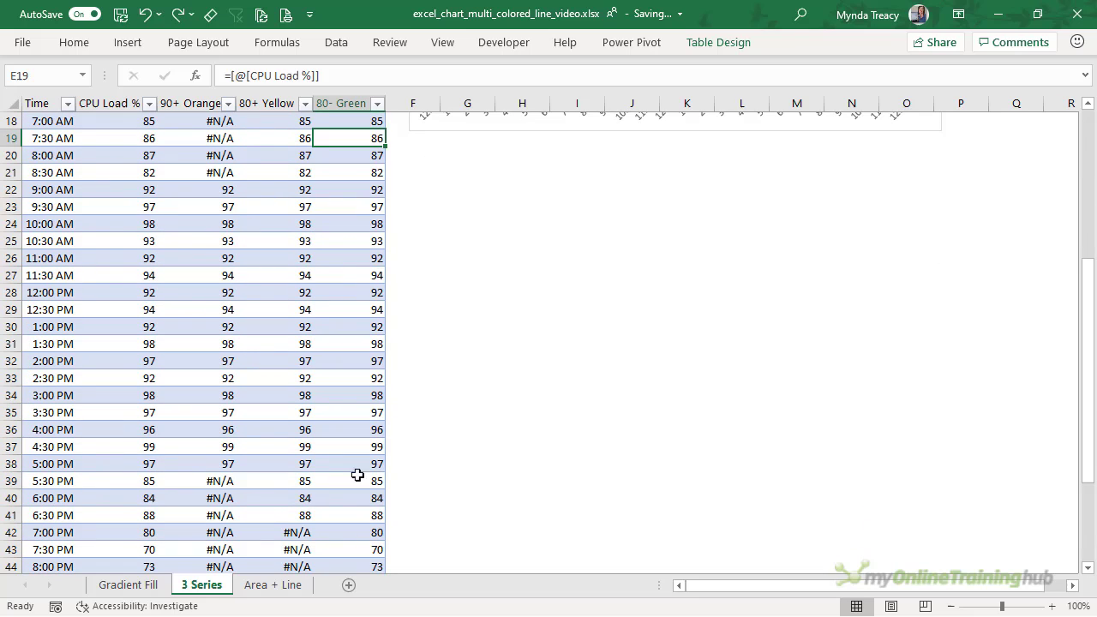
left_click(355, 500, "shift")
scroll(464, 415, "up", 3)
scroll(464, 416, "up", 1)
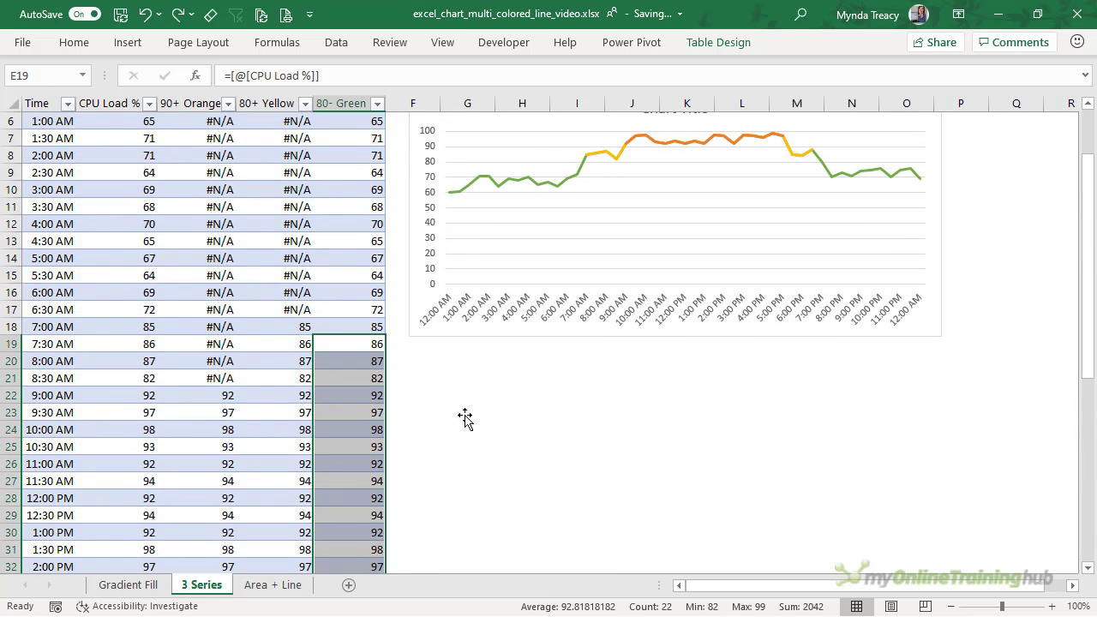
key("Delete")
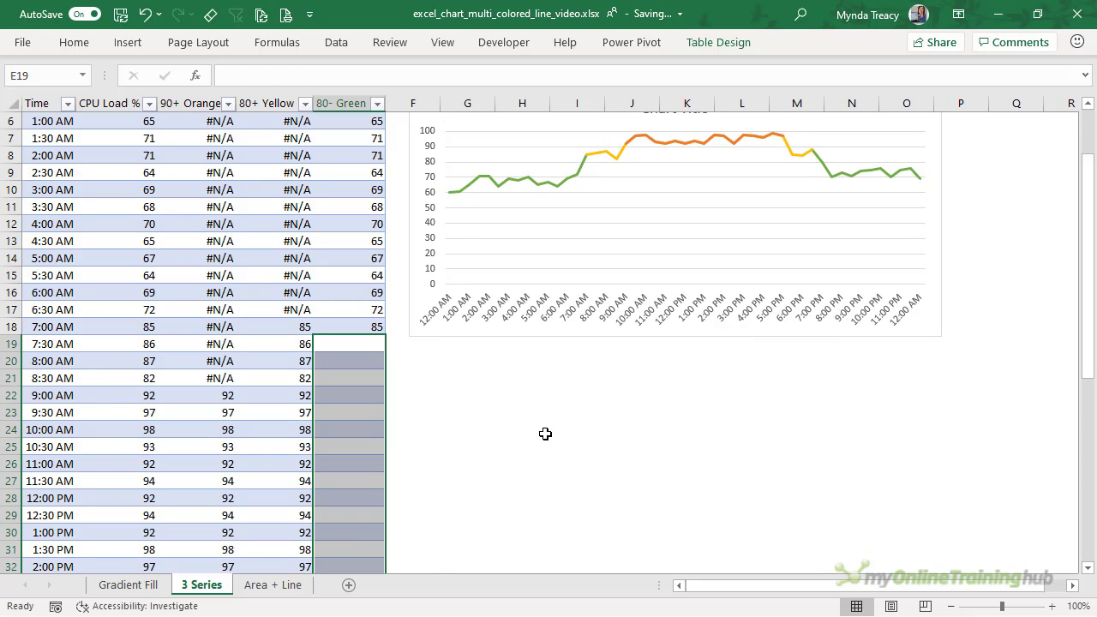
key("ctrl+z")
left_click(372, 360)
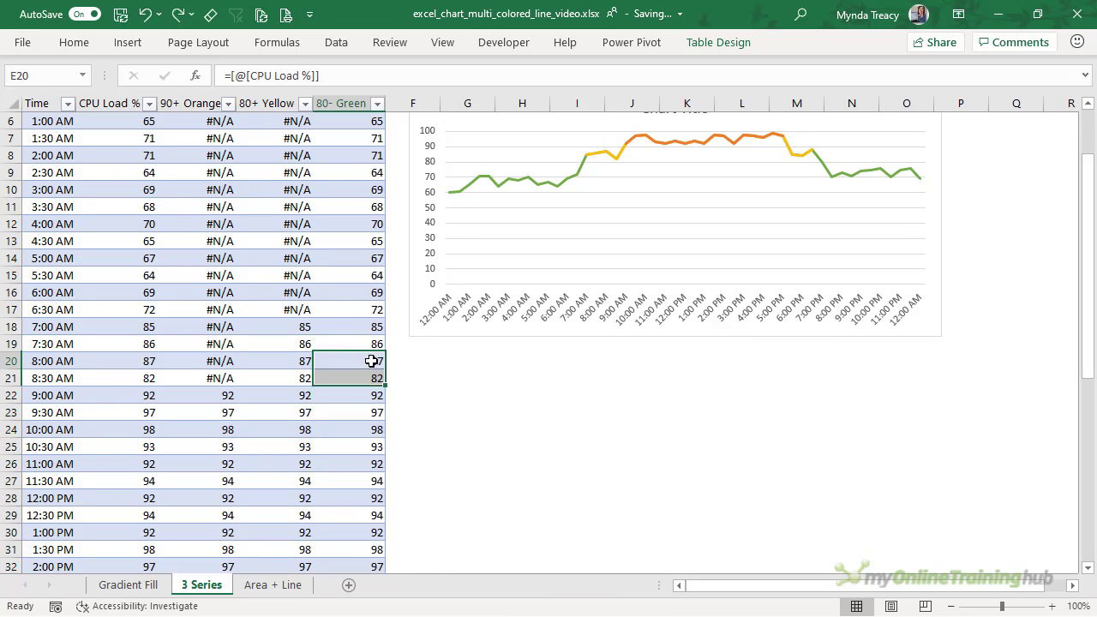
left_click(285, 363)
left_click(215, 348)
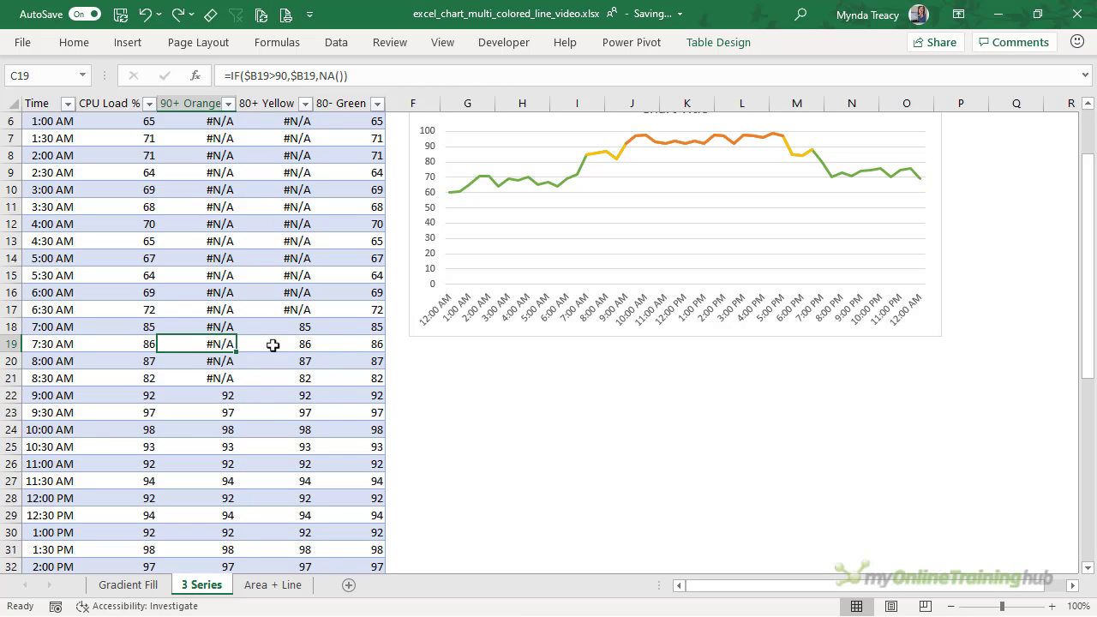
left_click(371, 341)
scroll(373, 377, "up", 2)
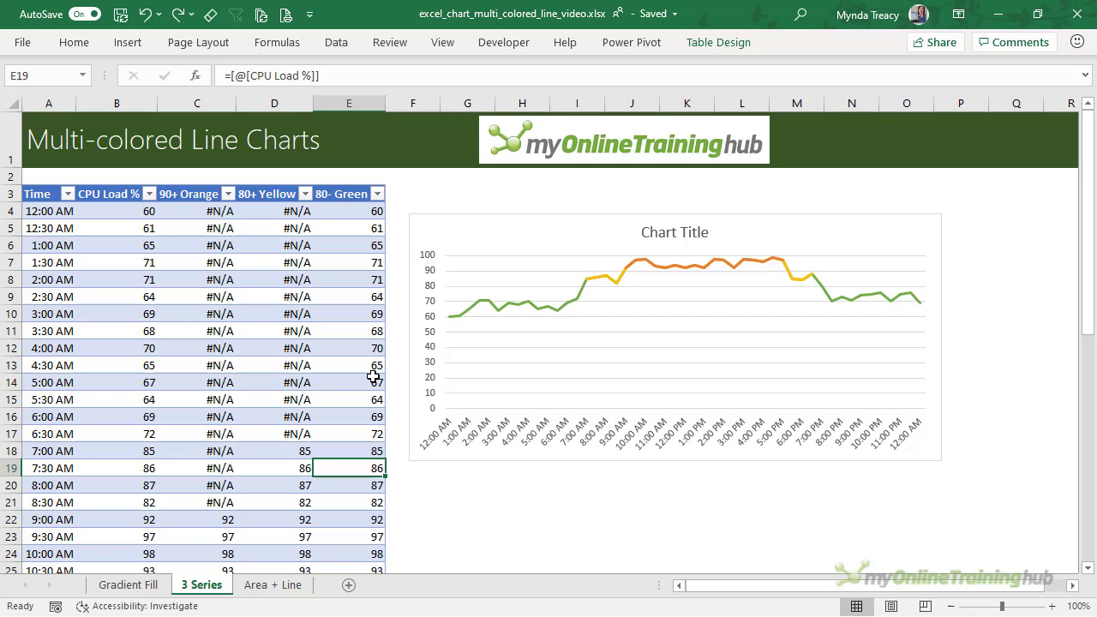
- Duplicate the three-colour line chart with Ctrl+D and position the copy
left_click(500, 217)
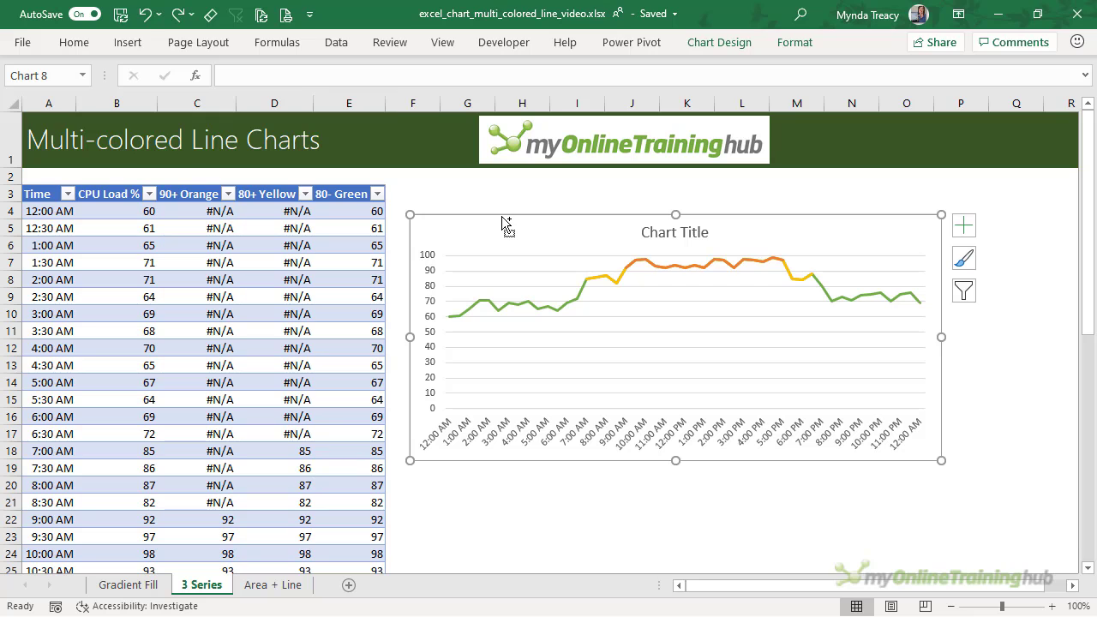
key("ctrl+d")
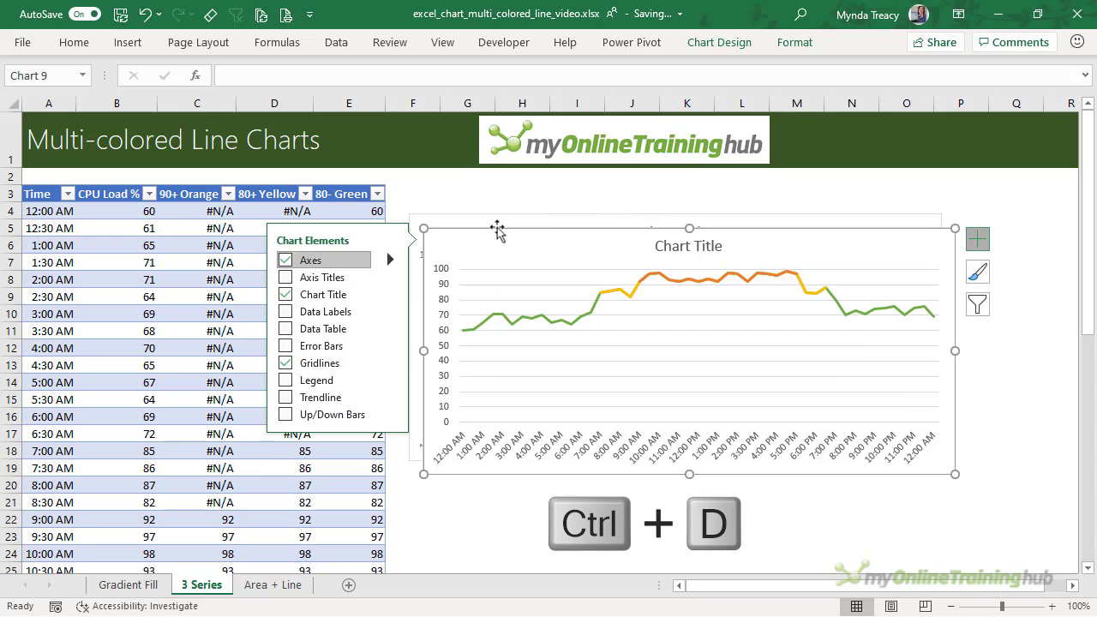
left_click_drag(496, 233, 472, 321)
key("ctrl+z")
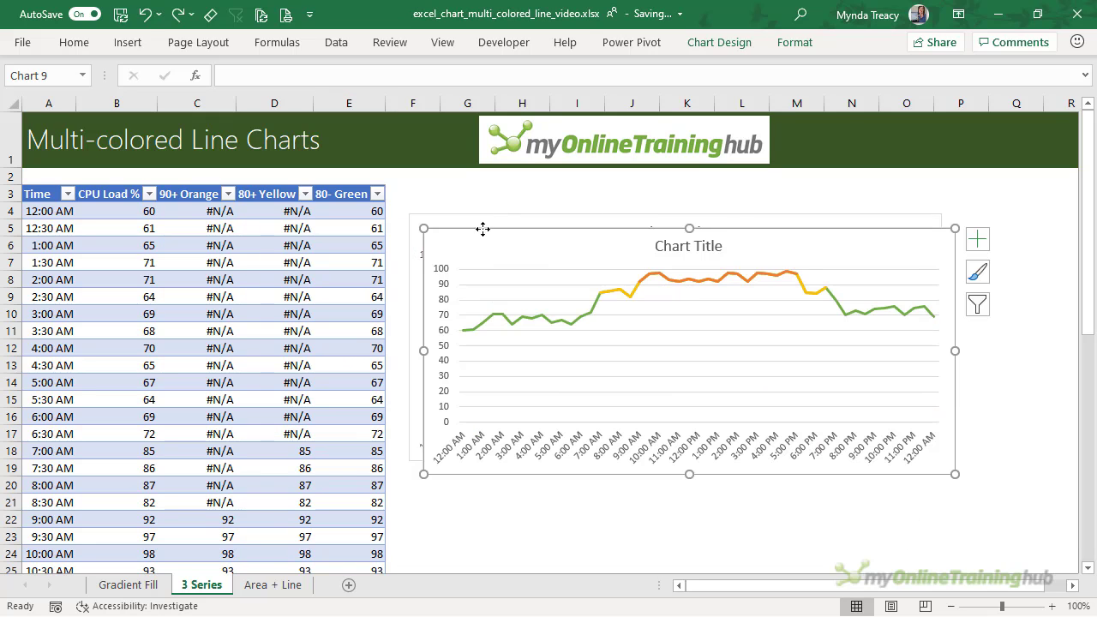
key("ctrl+z")
left_click_drag(463, 216, 469, 217)
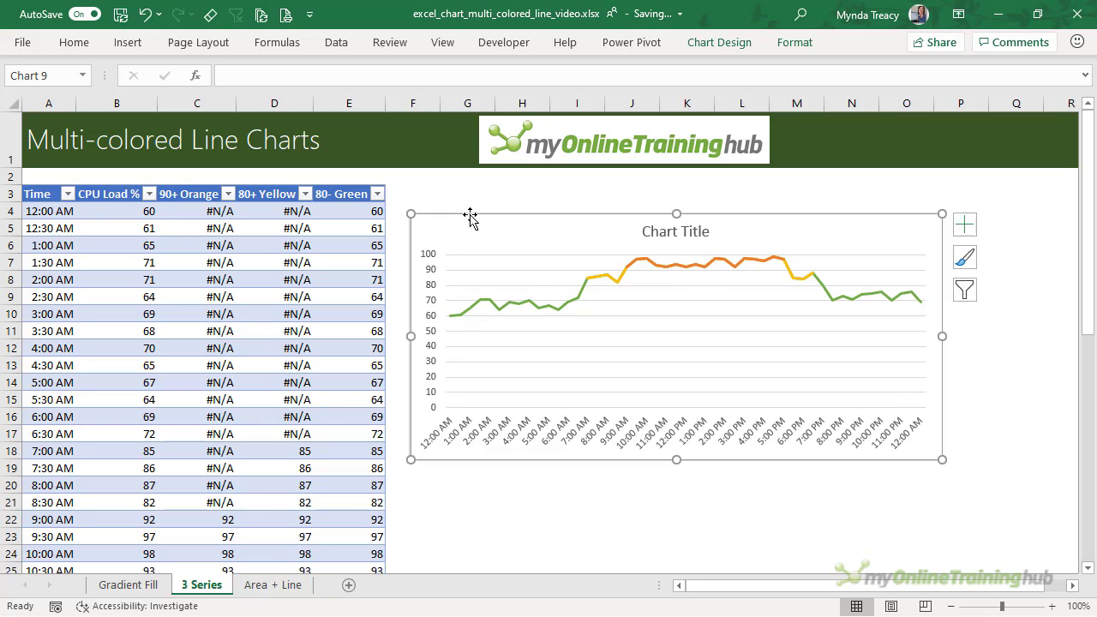
- Change the duplicate chart's type to clustered column
left_click(742, 44)
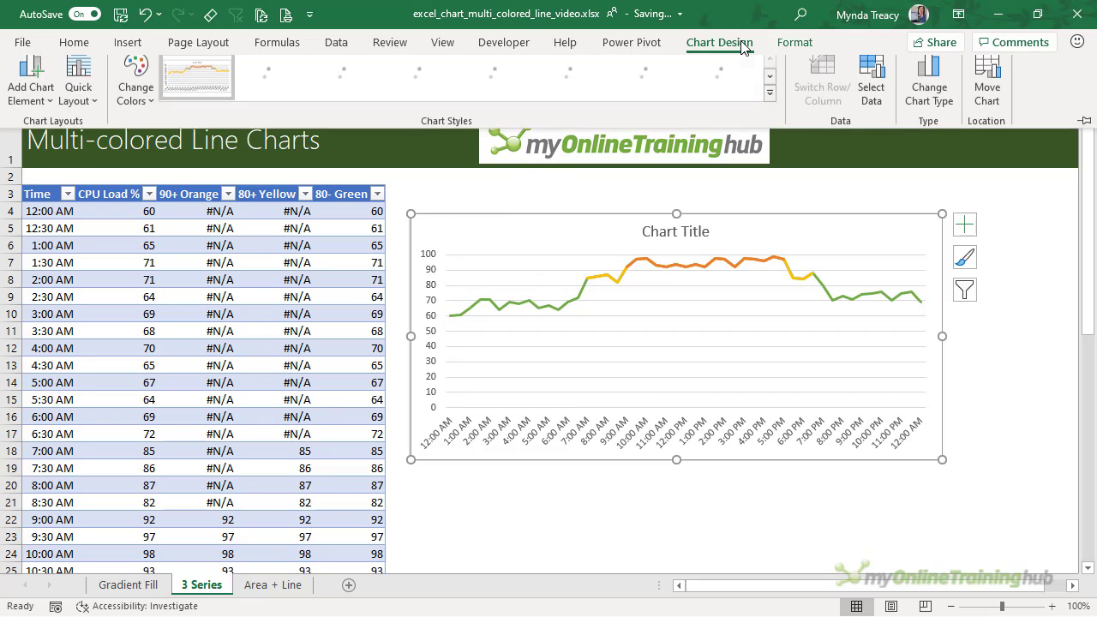
left_click(931, 86)
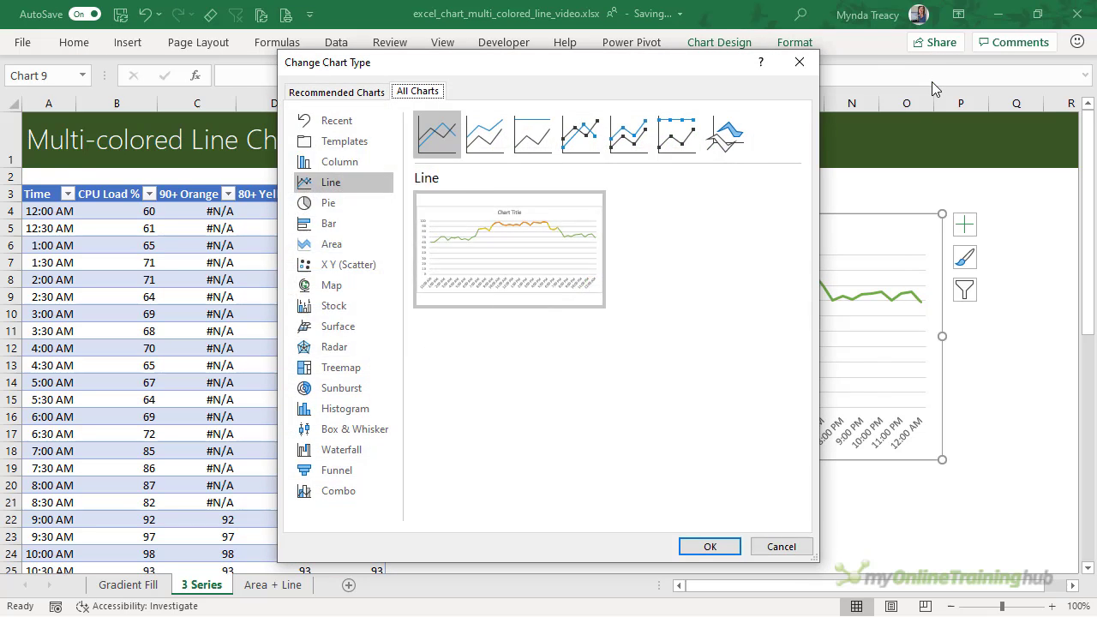
left_click(352, 162)
left_click(698, 542)
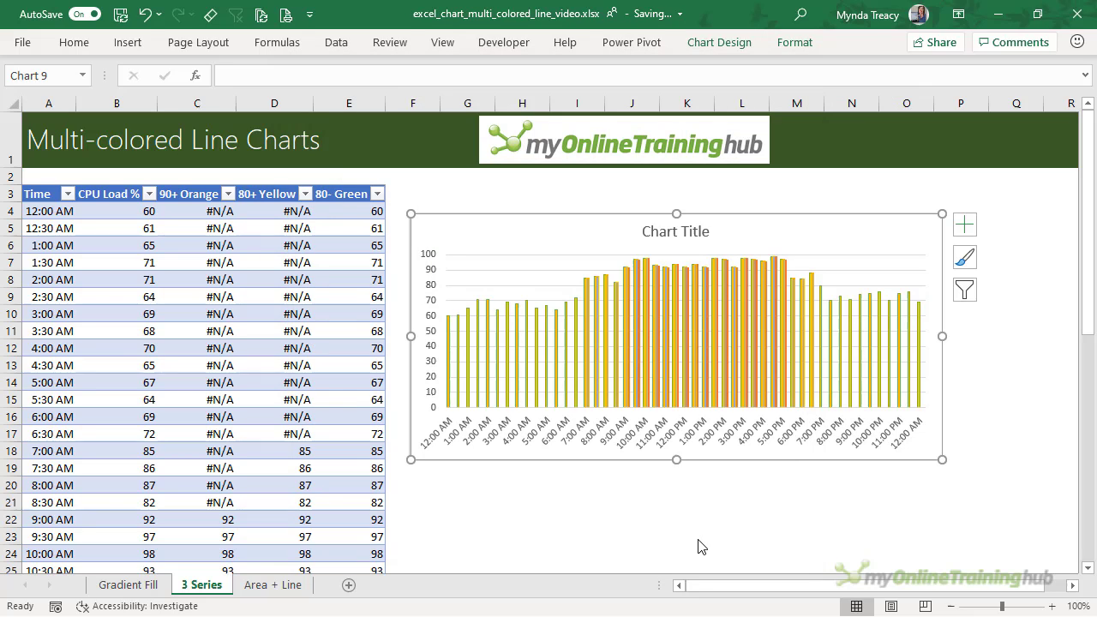
- Set the column series overlap to 100% and gap width to 30%
key("ctrl+1")
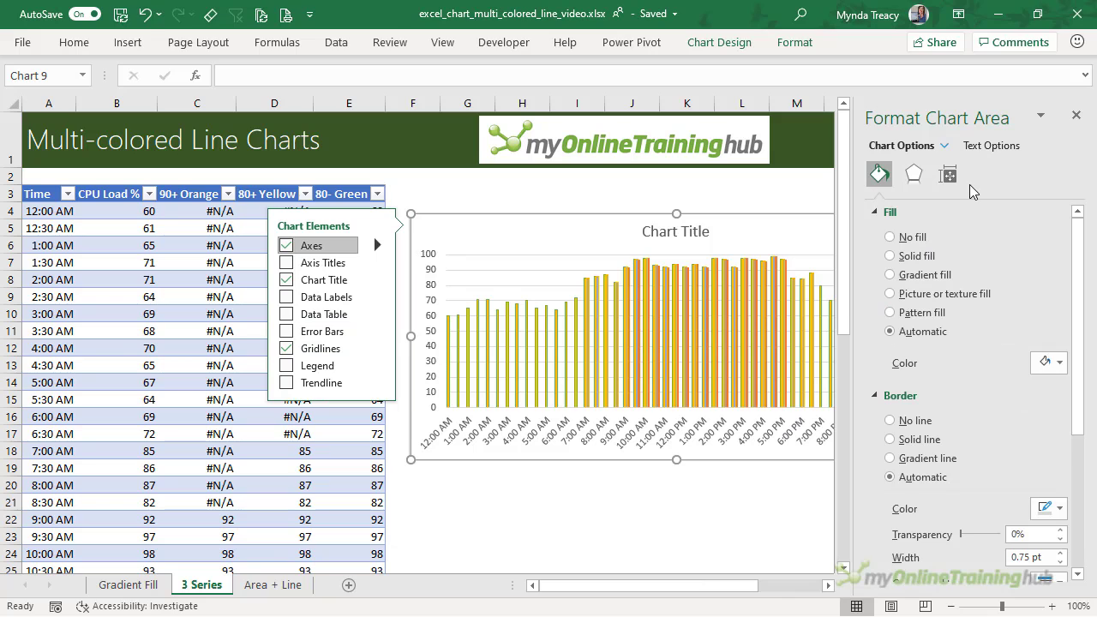
left_click(518, 340)
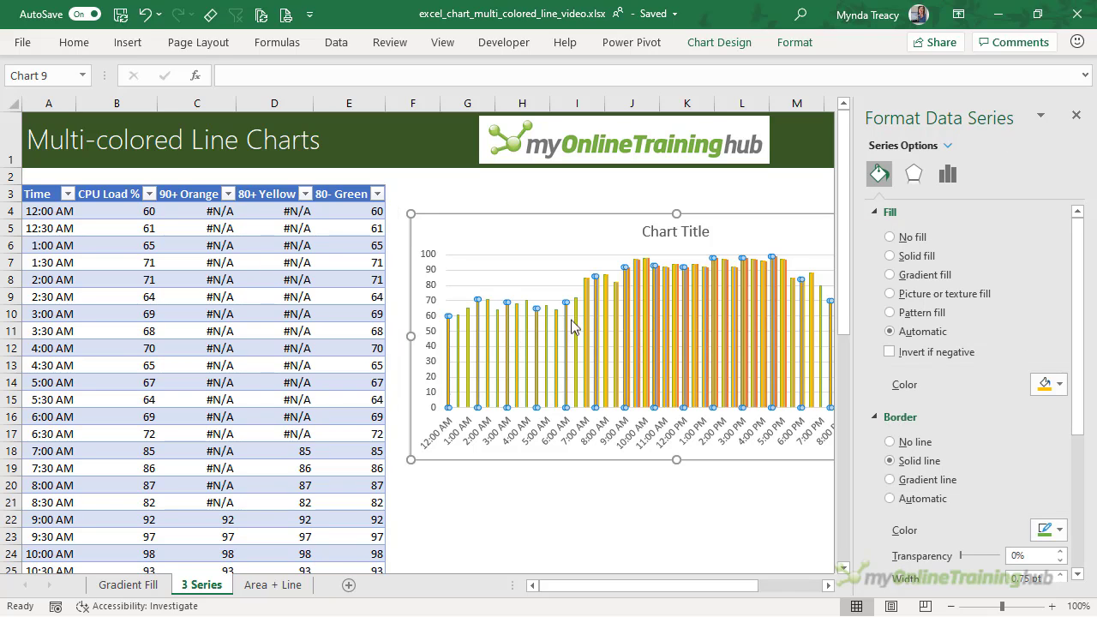
left_click(946, 178)
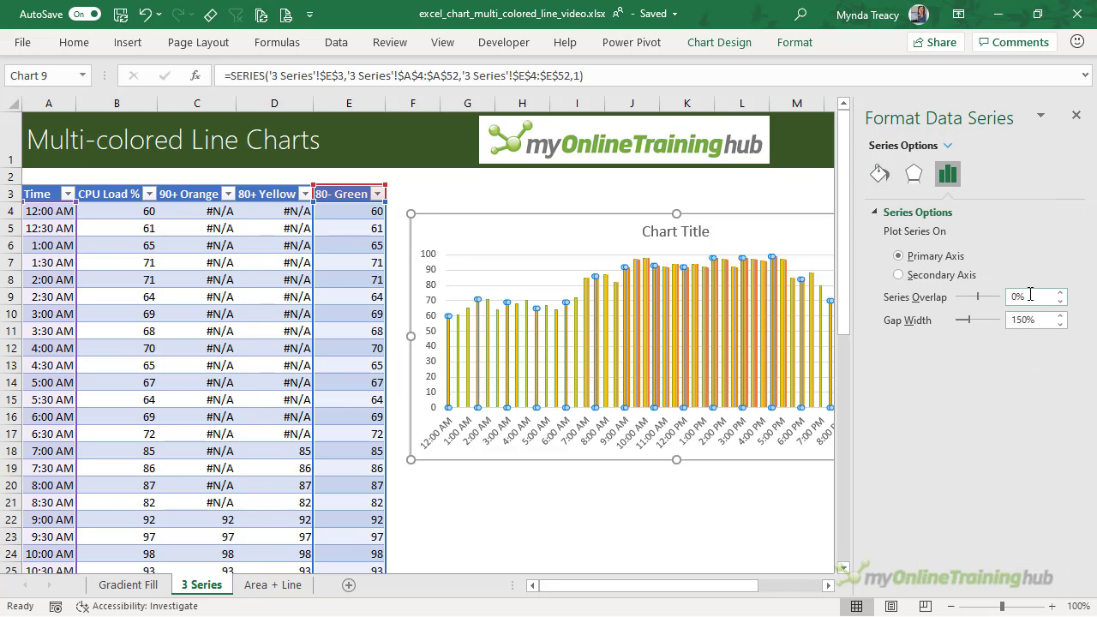
double_click(1030, 293)
type("100")
key("Return")
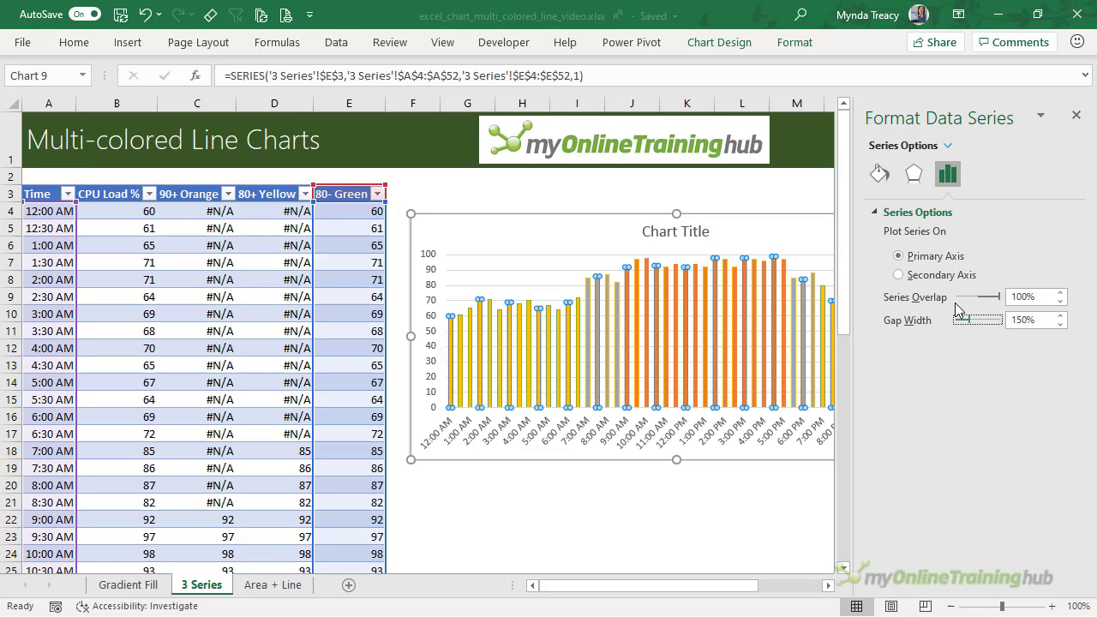
key("Tab")
type("30")
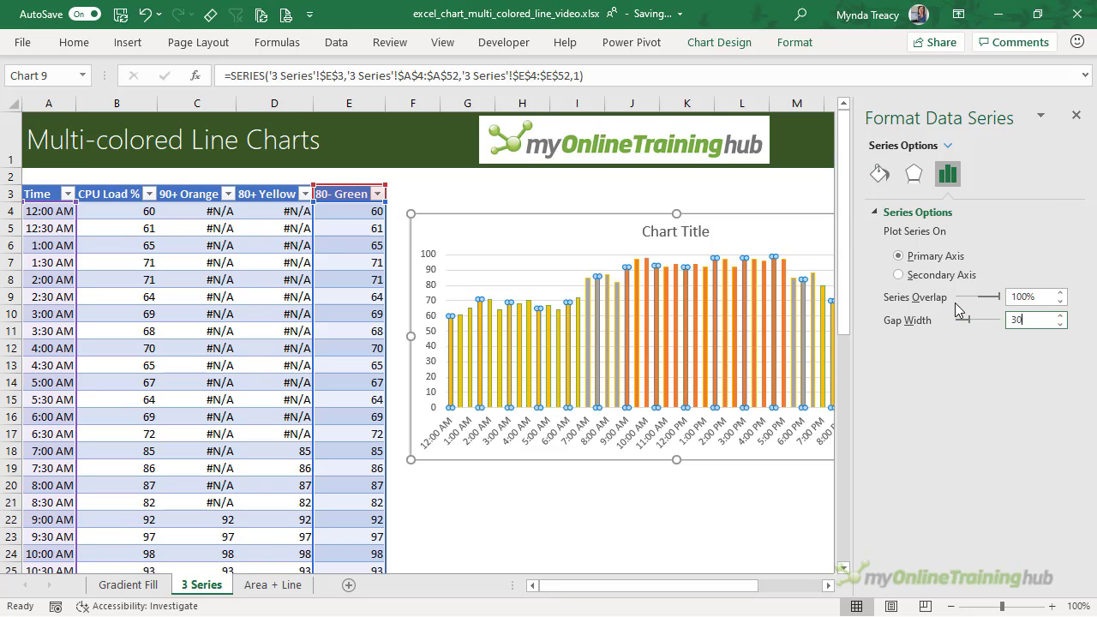
key("Return")
left_click(1077, 120)
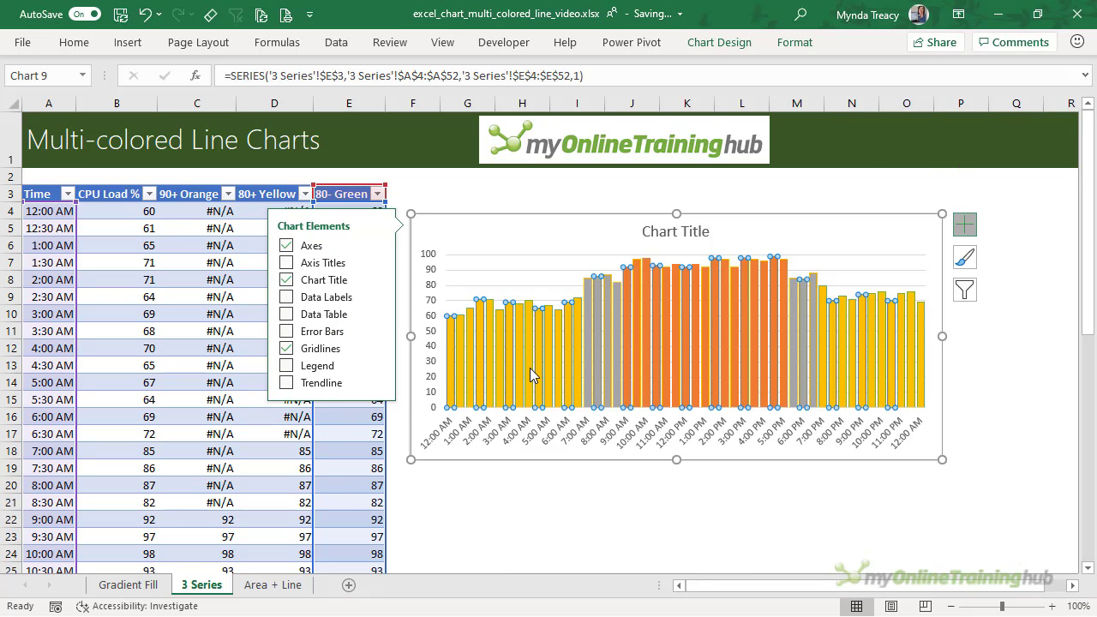
double_click(497, 285)
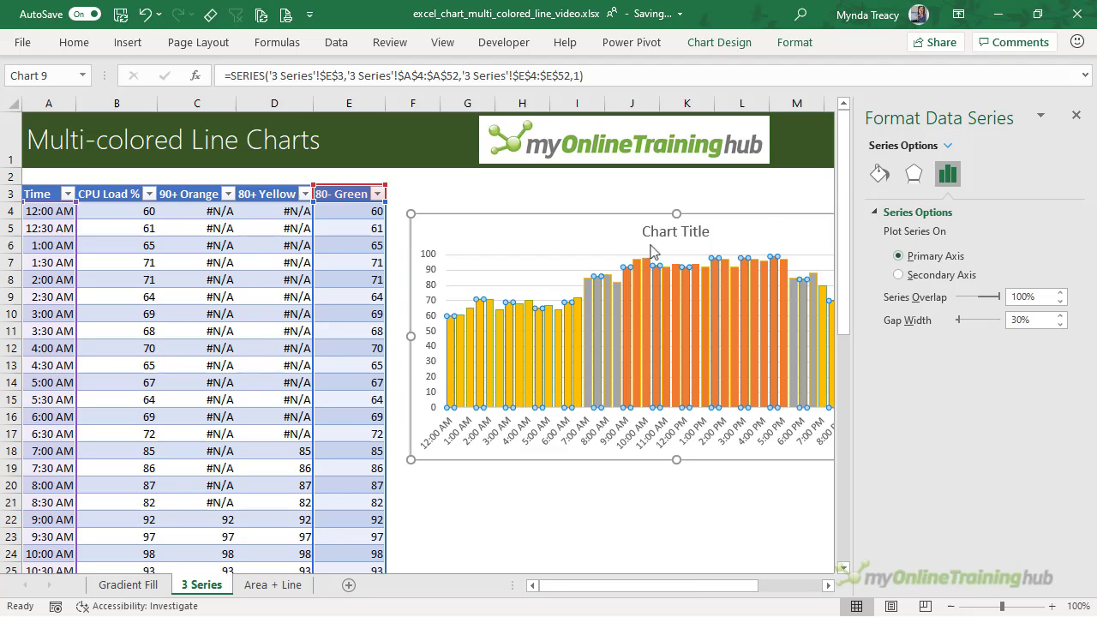
- Give the 80- Green bars a green solid fill with no border
left_click(880, 175)
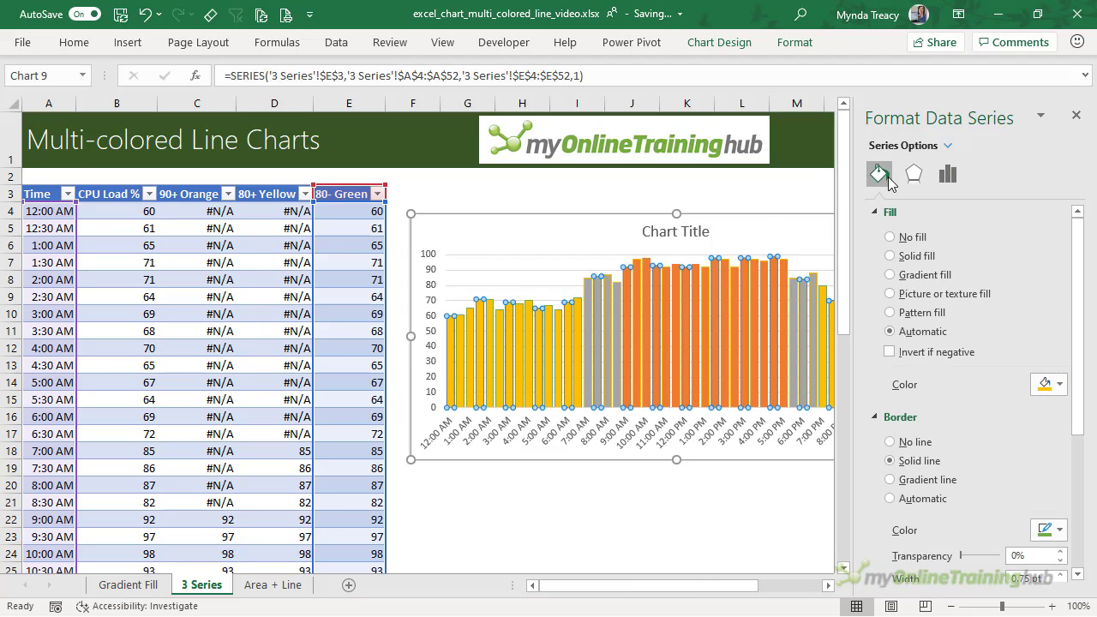
left_click(1059, 384)
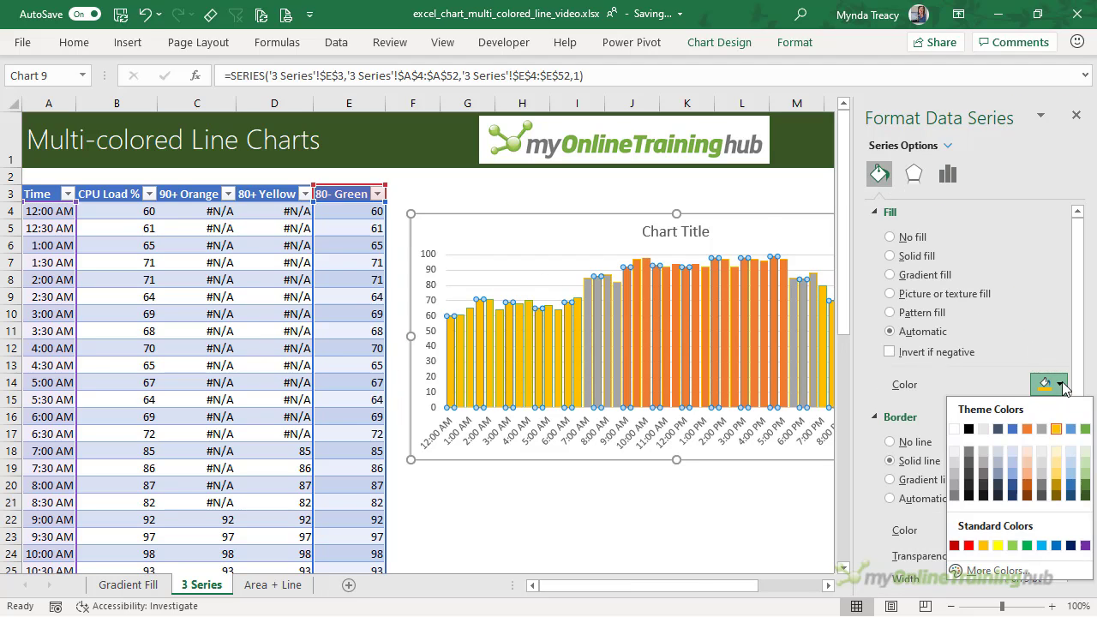
left_click(1081, 436)
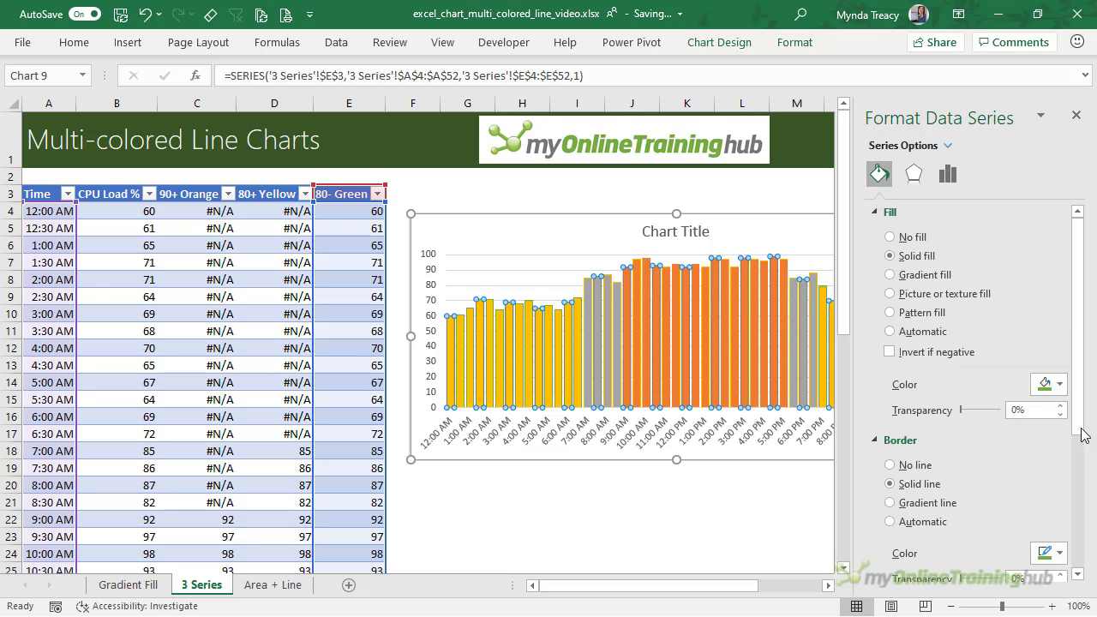
left_click(889, 465)
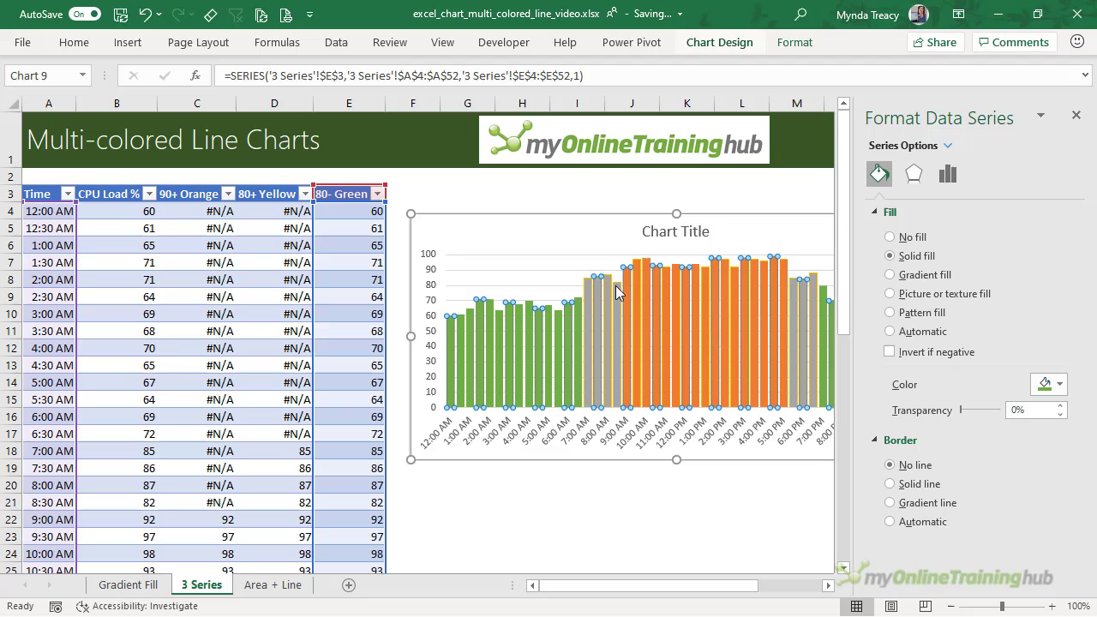
- Give the 80+ Yellow bars a gold fill with no border, then close the pane
left_click(780, 45)
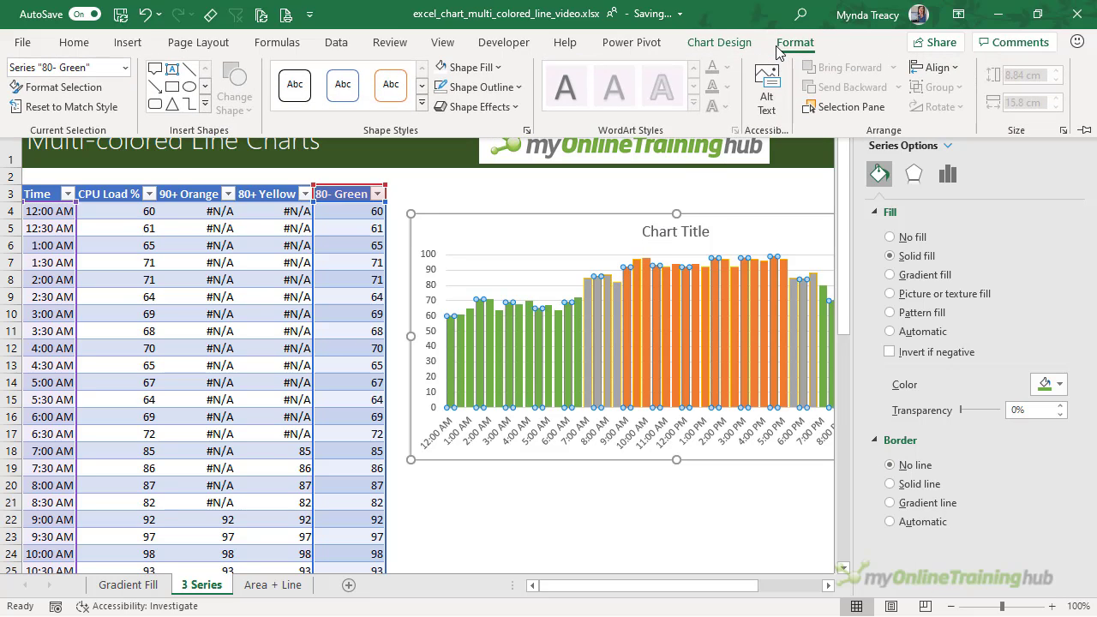
left_click(125, 67)
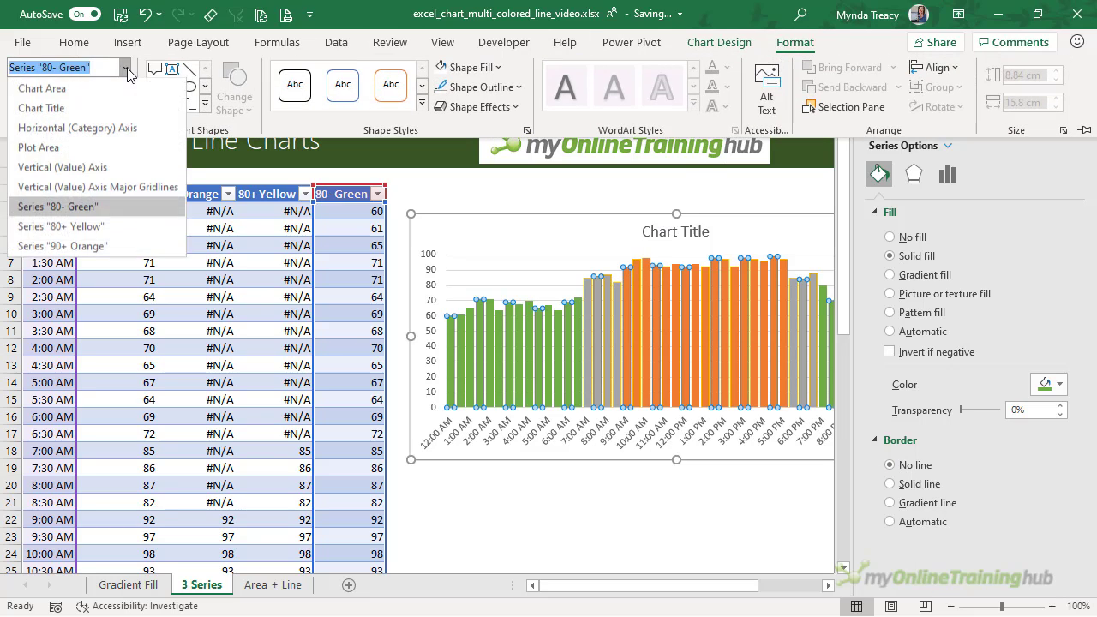
left_click(60, 226)
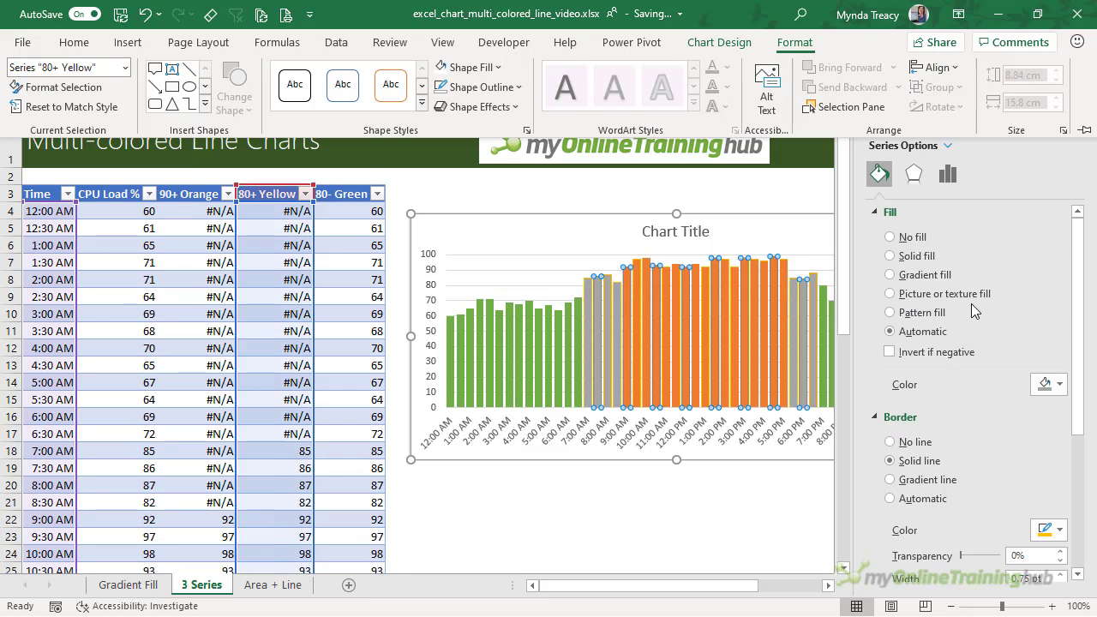
left_click(1060, 385)
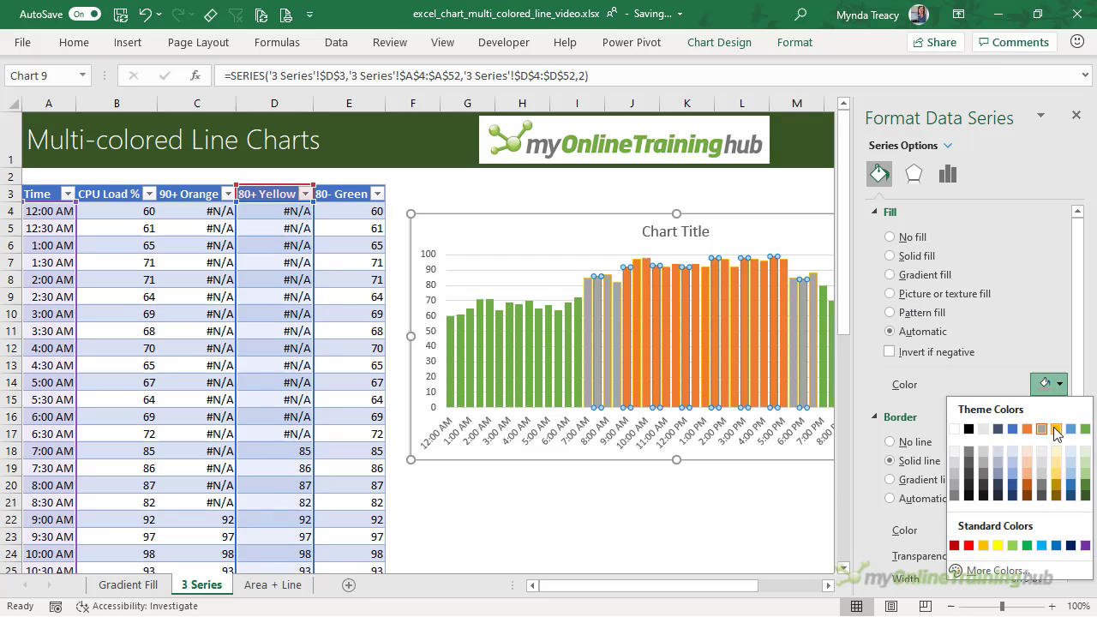
left_click(1055, 429)
left_click(902, 466)
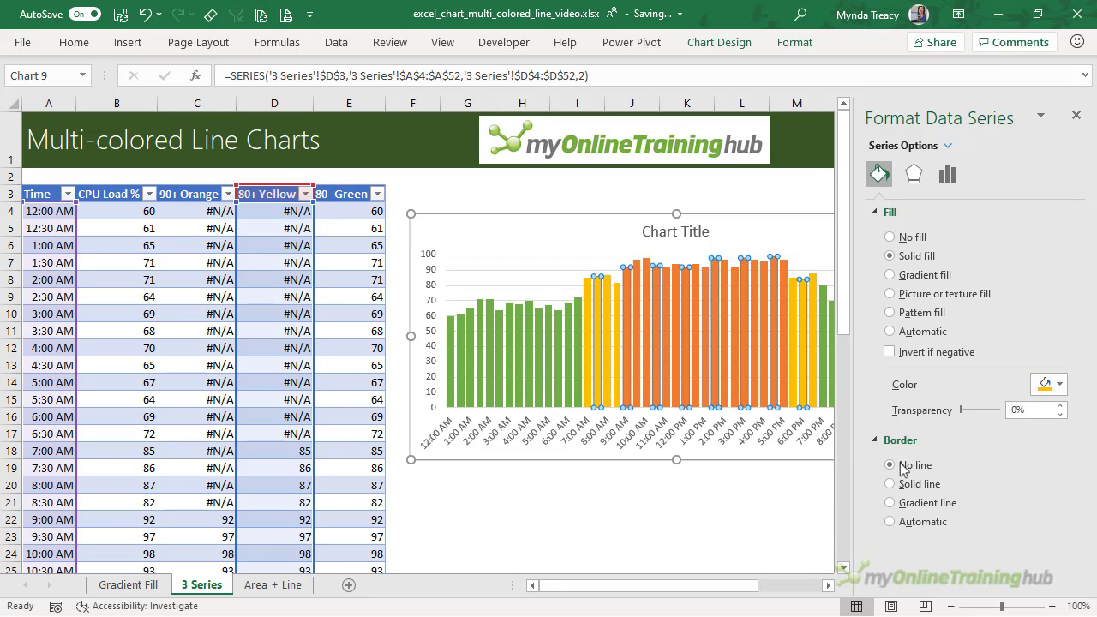
left_click(776, 180)
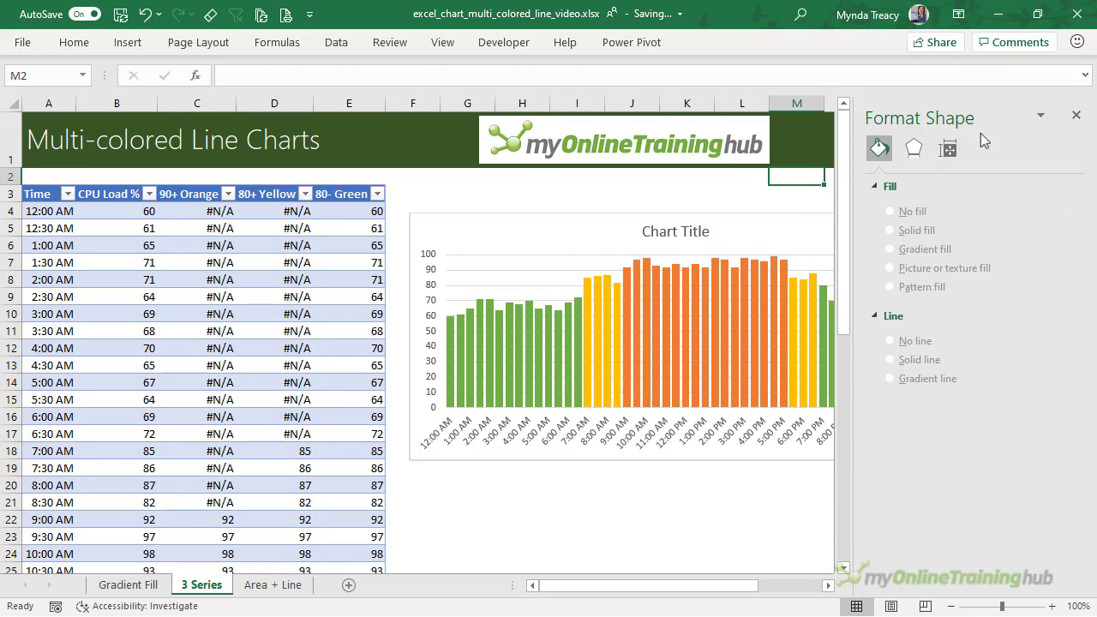
left_click(1076, 114)
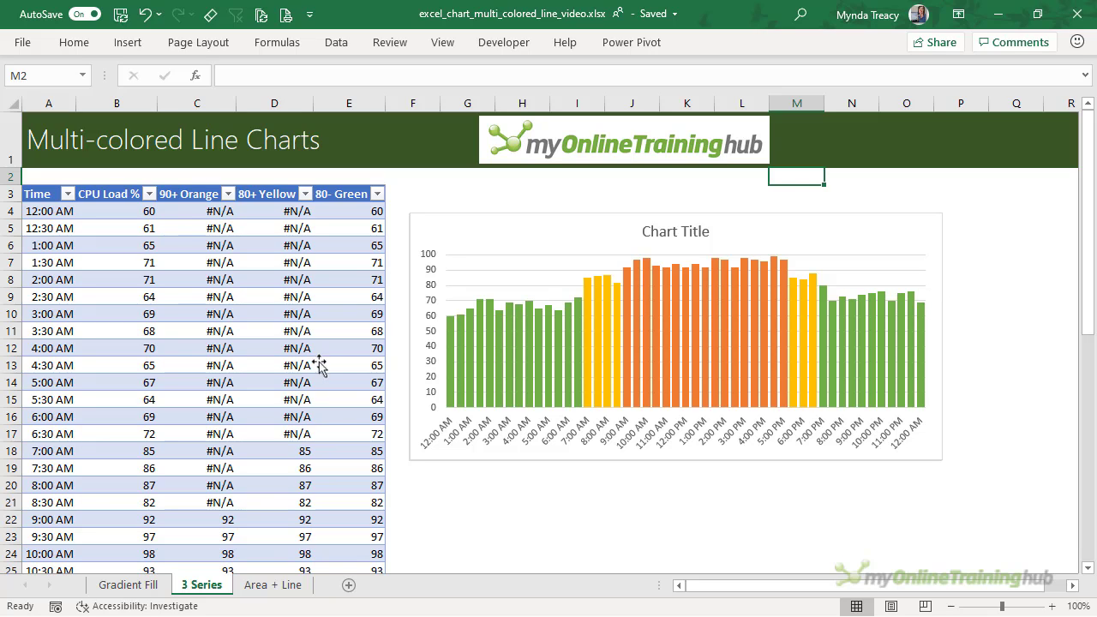
- Move the column chart down beneath the three-colour line chart
left_click_drag(489, 215, 505, 359)
key("Escape")
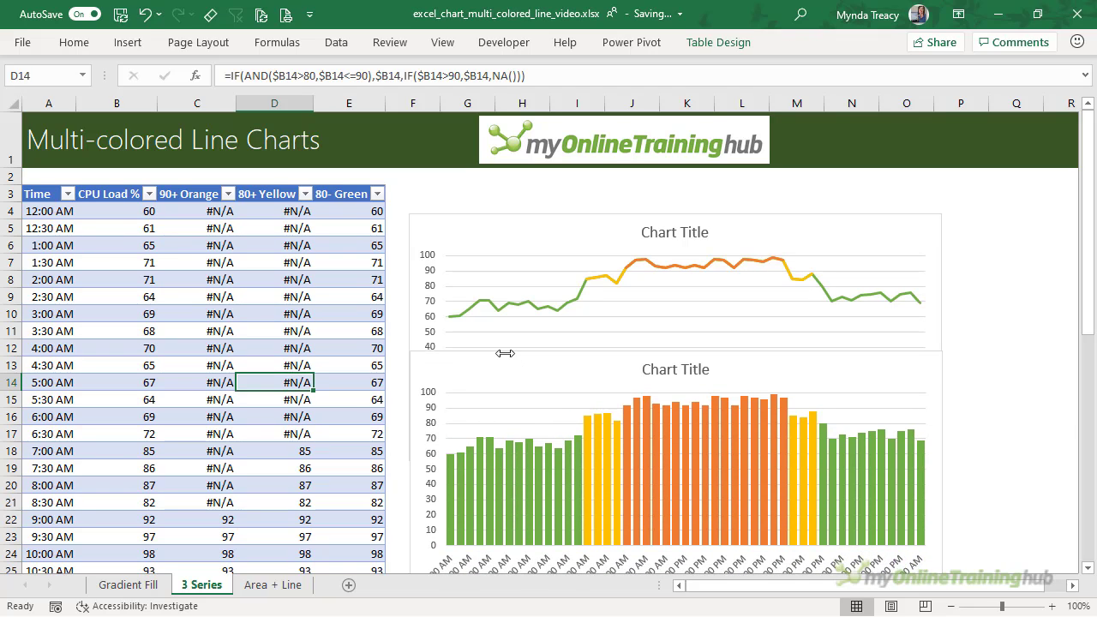
- Go to the Area + Line sheet and select the three threshold columns' values
left_click(257, 586)
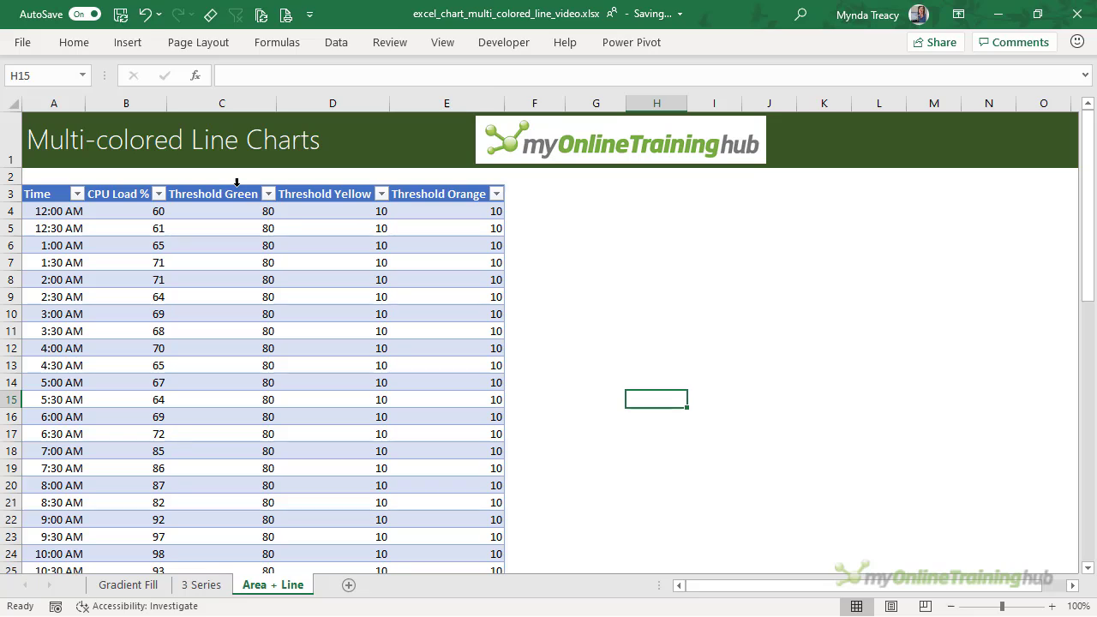
left_click_drag(236, 182, 480, 191)
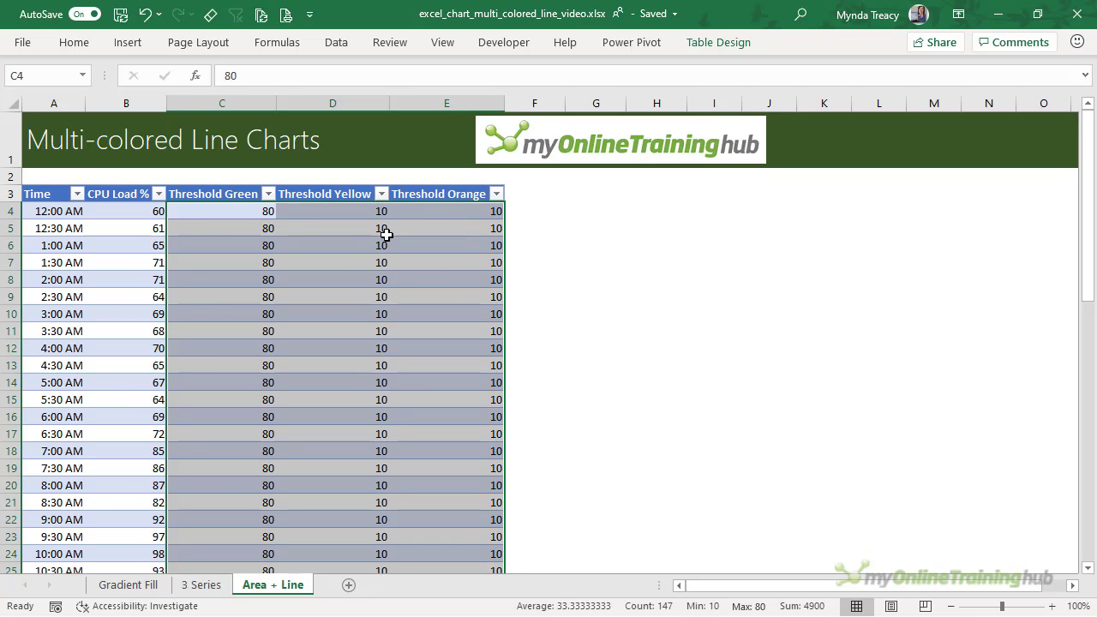
scroll(386, 235, "down", 7)
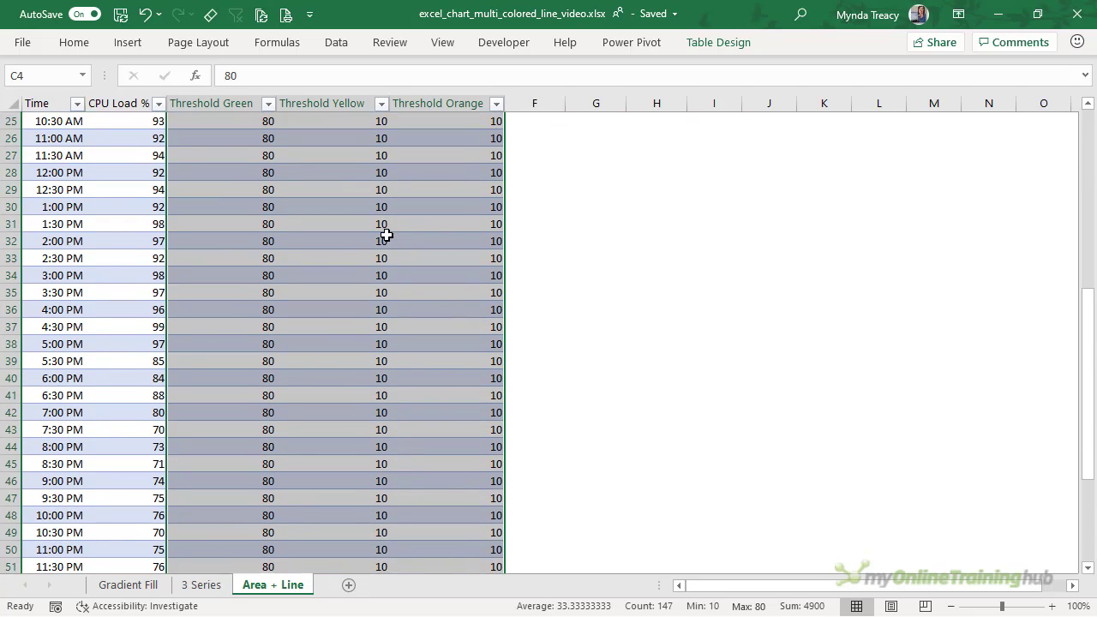
scroll(386, 235, "down", 3)
scroll(386, 235, "up", 6)
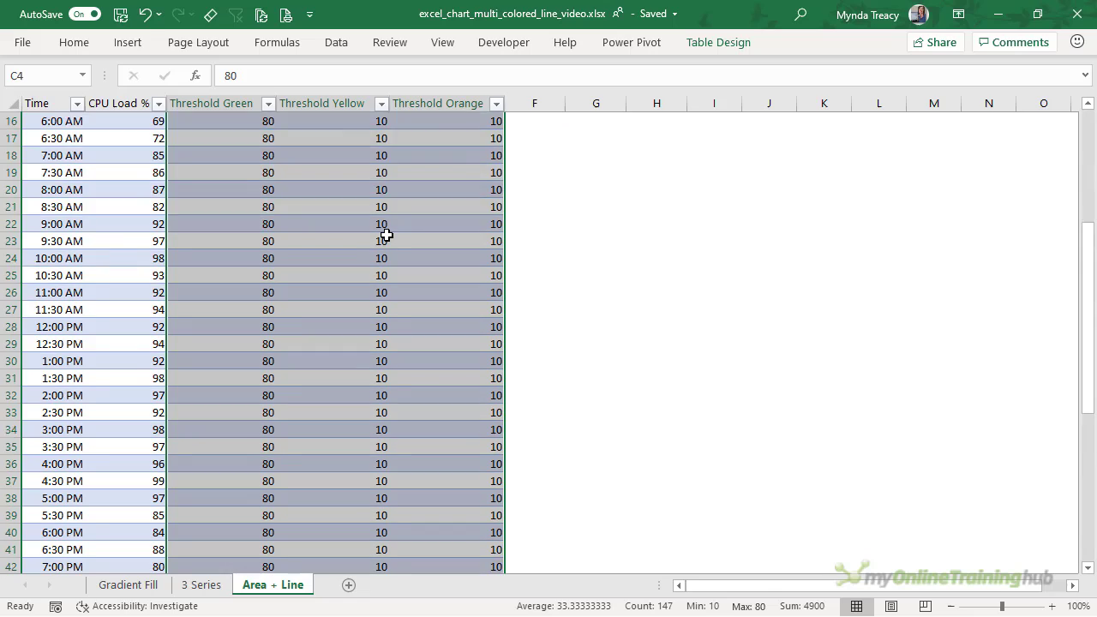
scroll(387, 235, "up", 5)
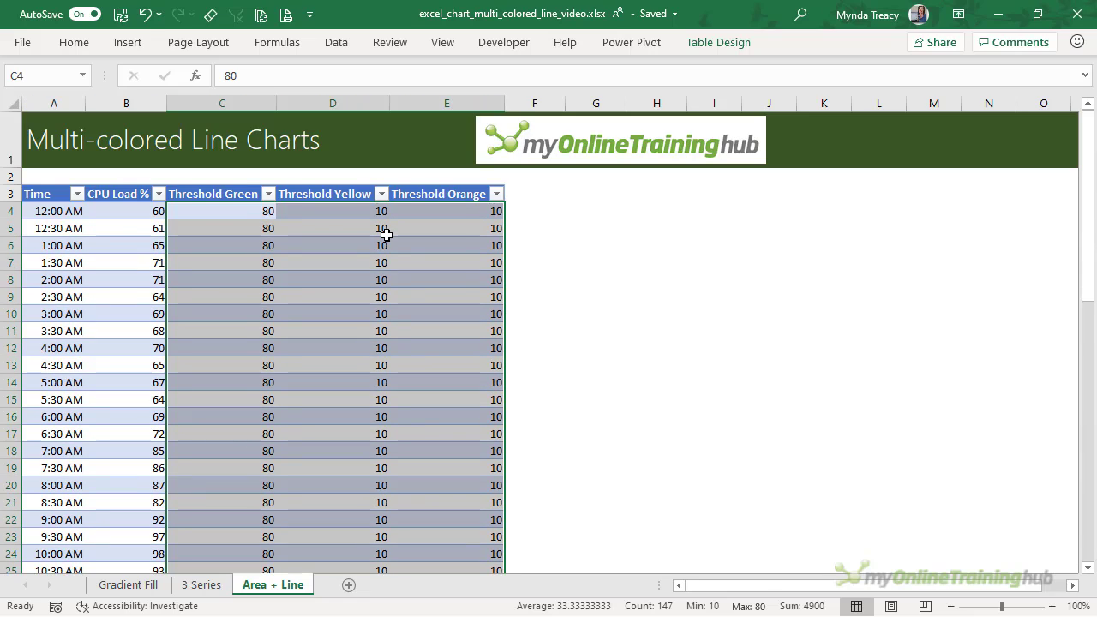
- Review the Green 80, Yellow 10 and Orange 10 threshold values, then clear the selection
left_click(332, 186)
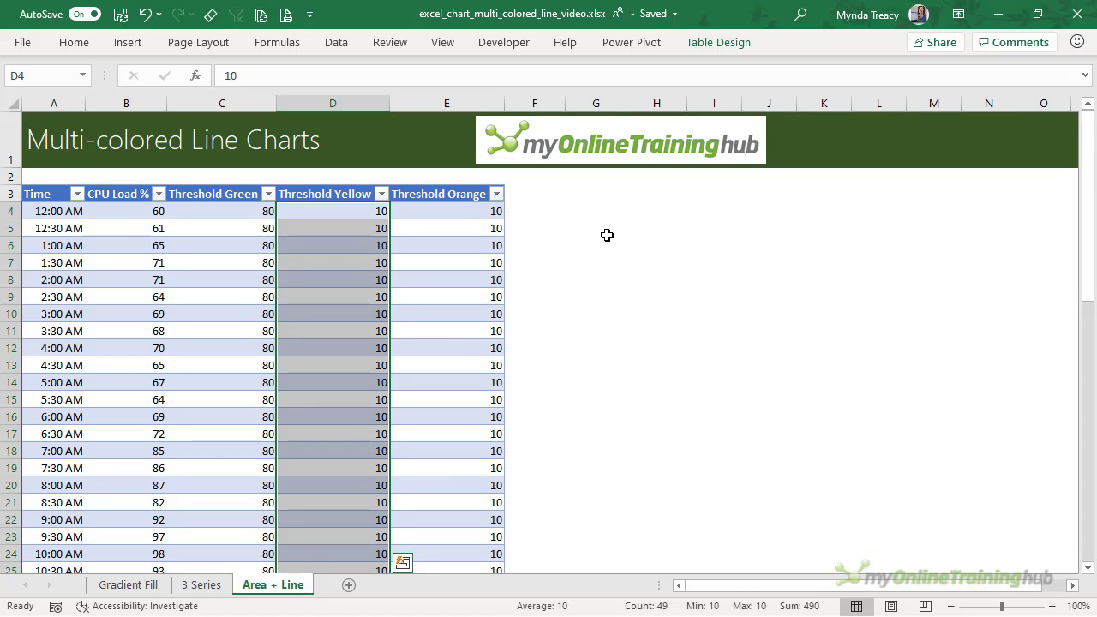
left_click_drag(224, 210, 288, 209)
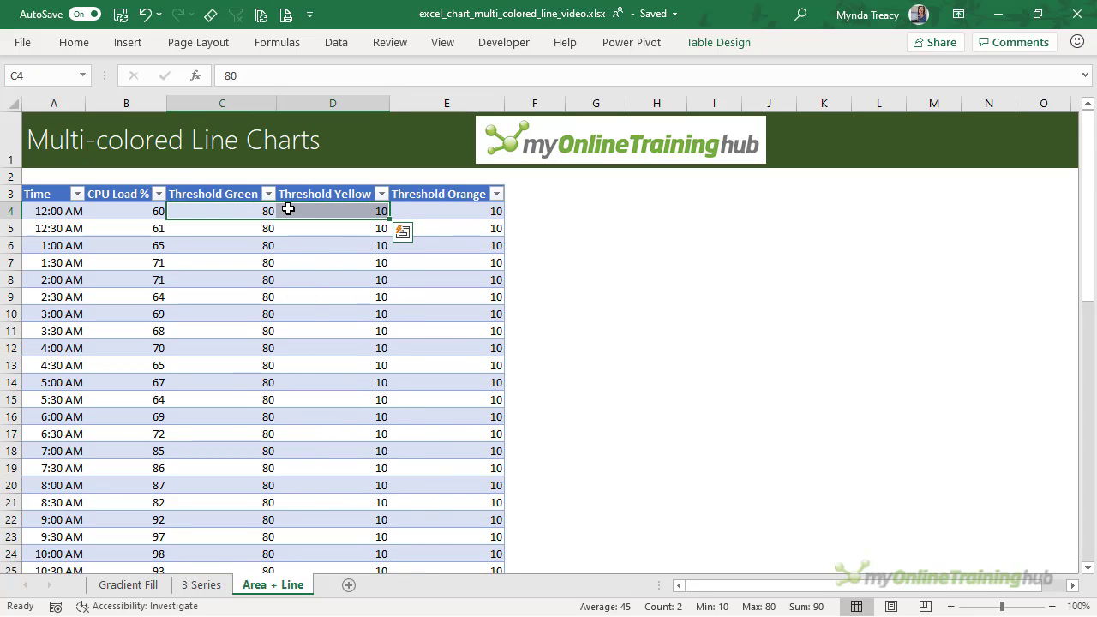
left_click(335, 187)
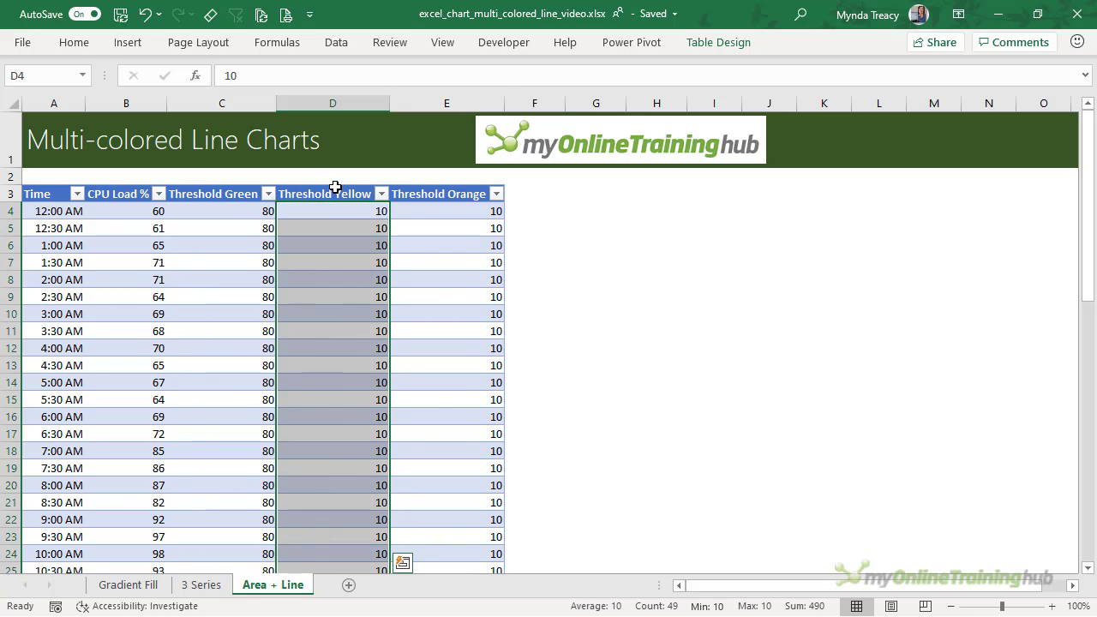
left_click(430, 186)
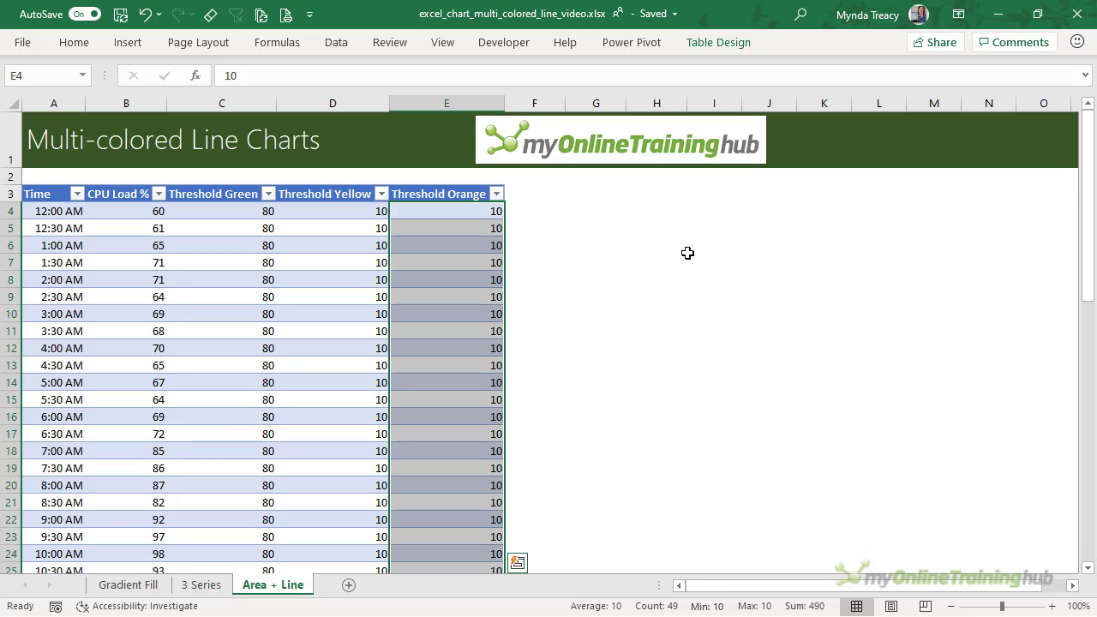
left_click(421, 246)
- Insert a stacked area chart of the CPU Load % table
left_click(111, 49)
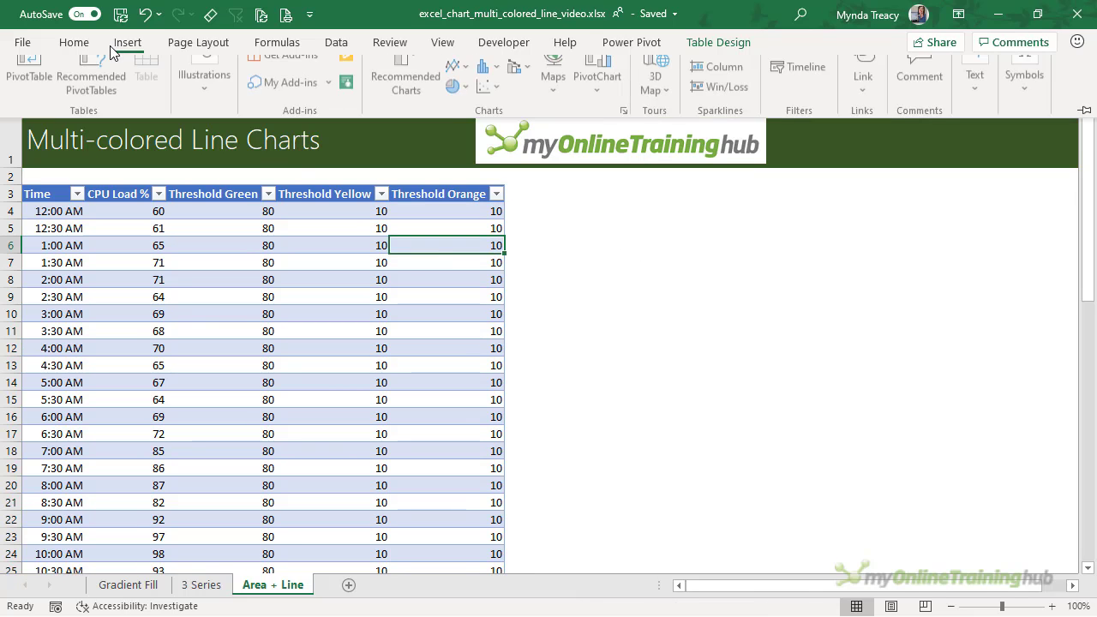
left_click(458, 86)
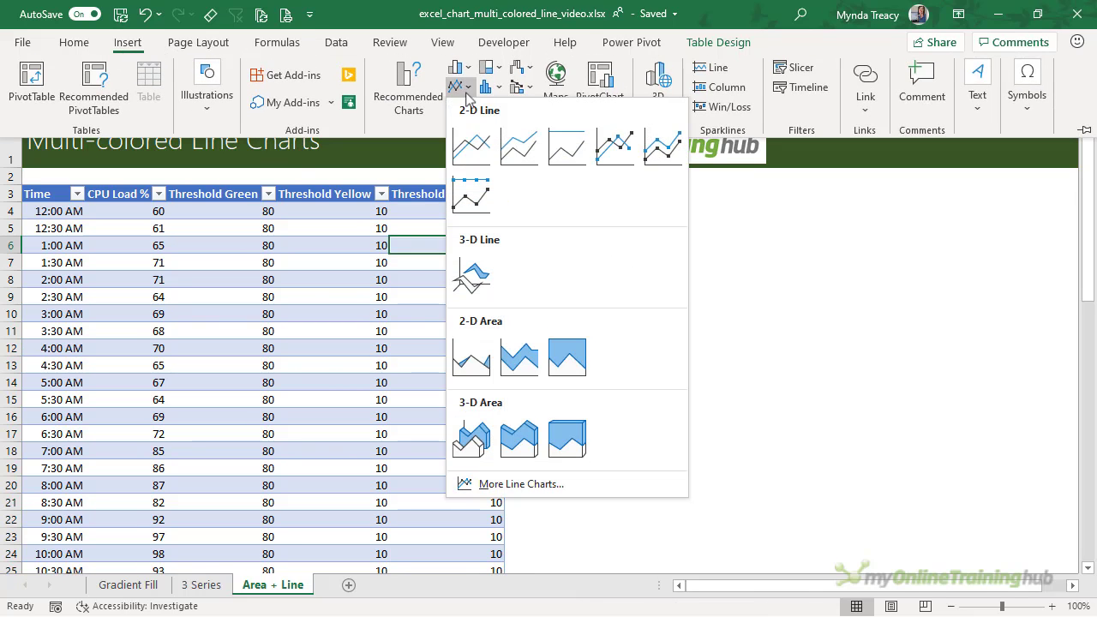
left_click(516, 361)
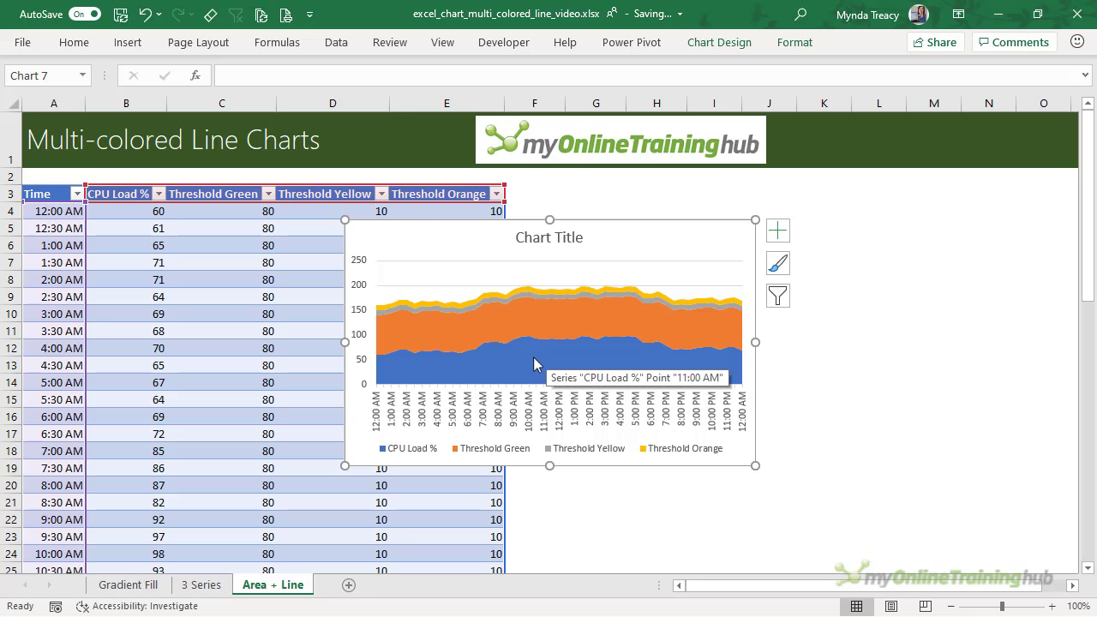
- Change the CPU Load % series to a line over the stacked threshold areas
right_click(545, 354)
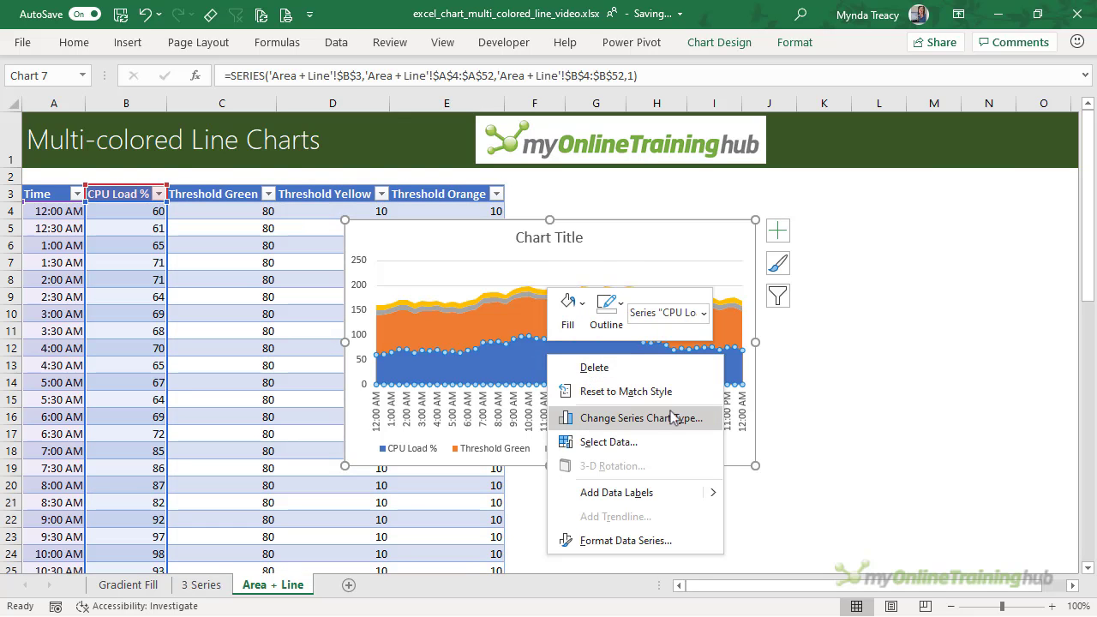
left_click(681, 417)
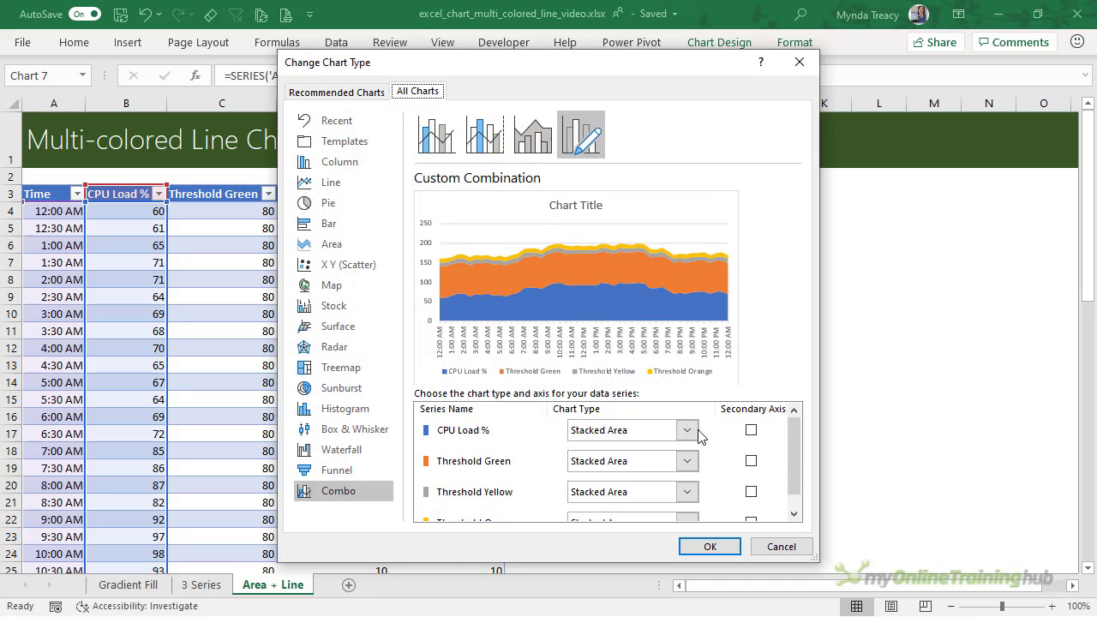
left_click(689, 431)
left_click(593, 255)
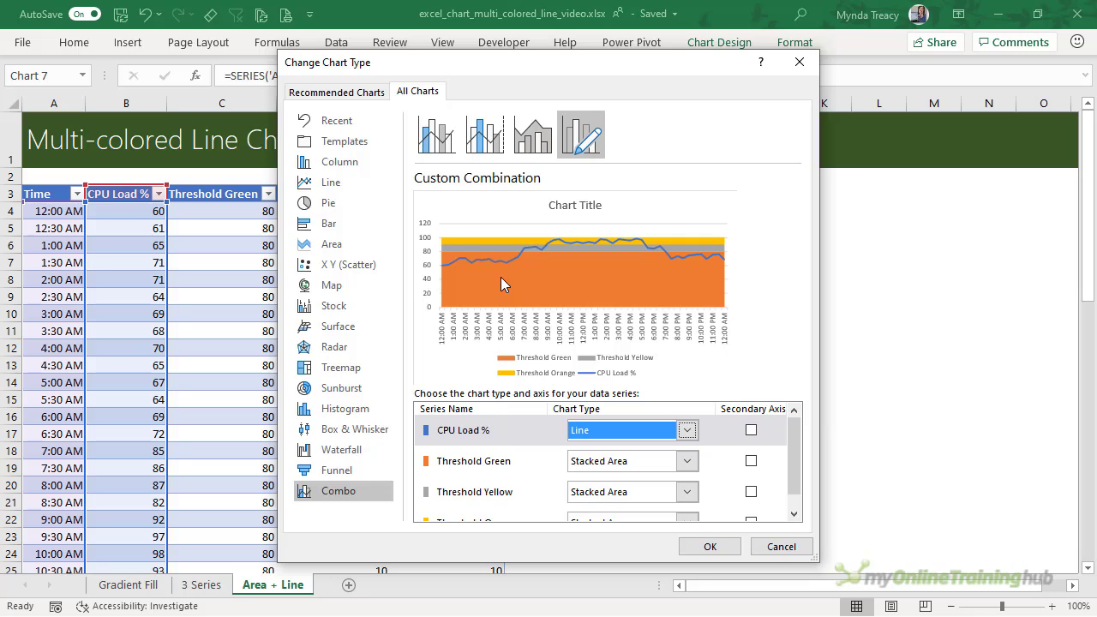
left_click(725, 547)
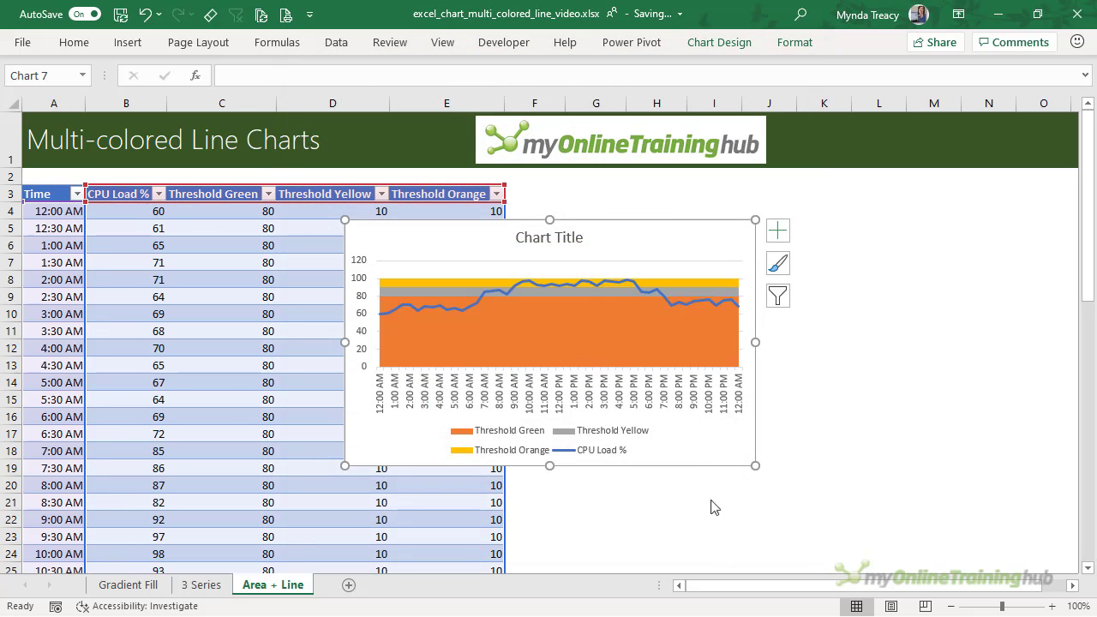
- Make the CPU Load % line white in Format Data Series
left_click(644, 292)
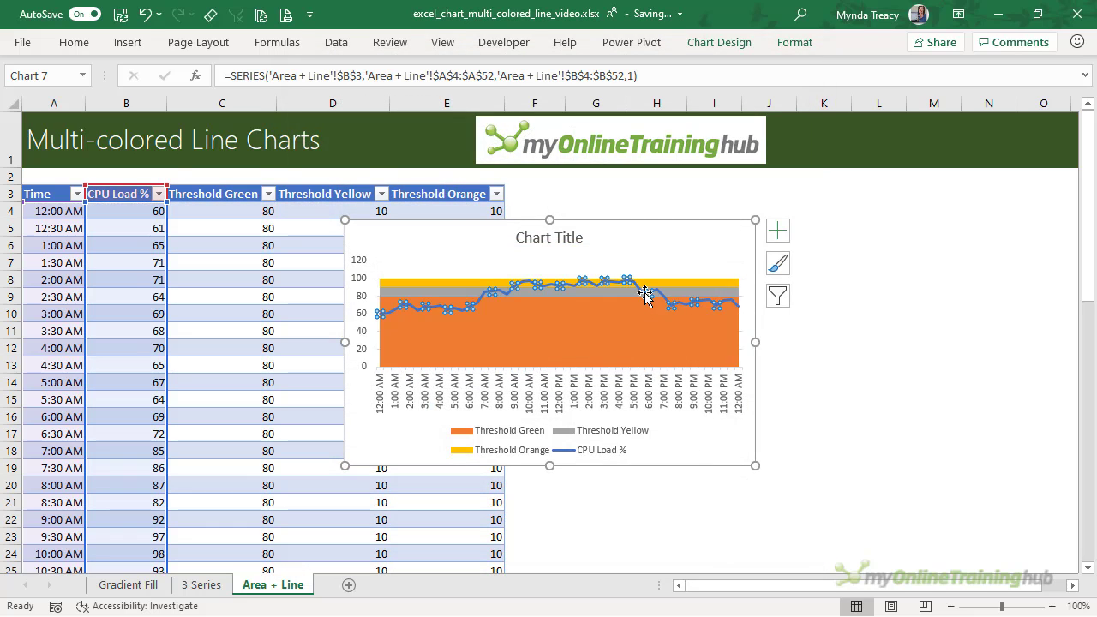
double_click(647, 297)
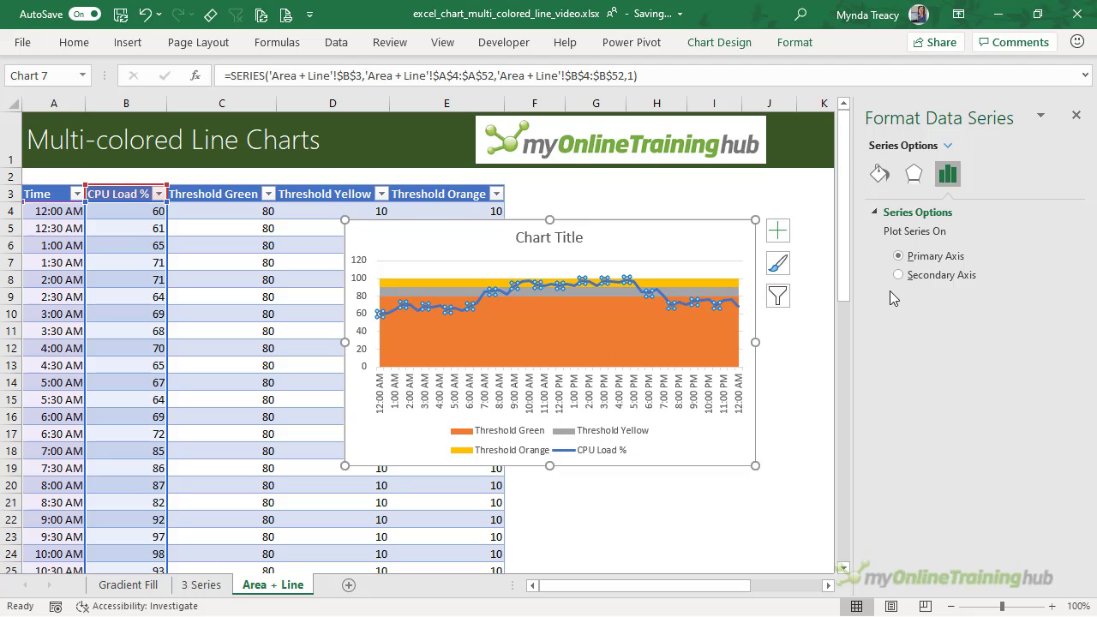
left_click(888, 171)
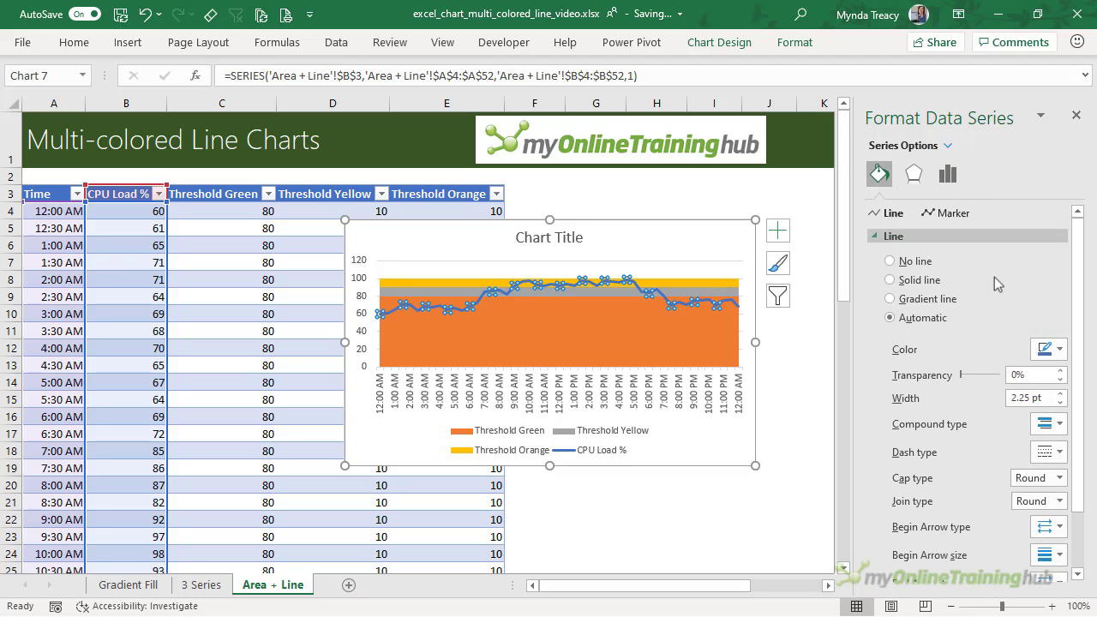
left_click(1059, 349)
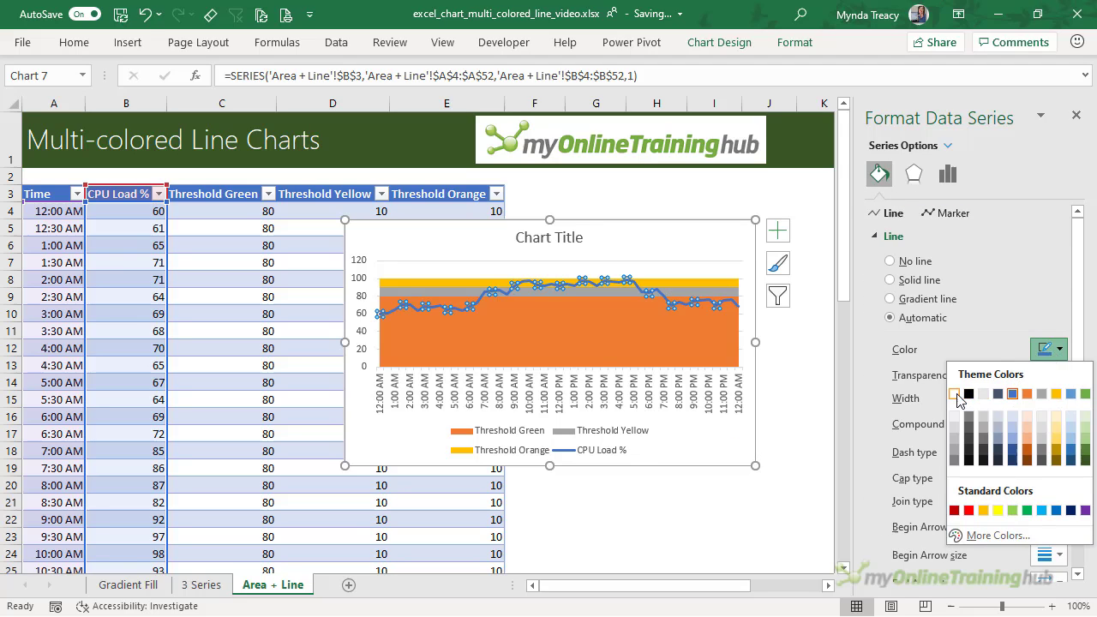
left_click(954, 394)
- Fill the Threshold Green, Yellow and Orange bands light green, light gold and light orange
left_click(660, 316)
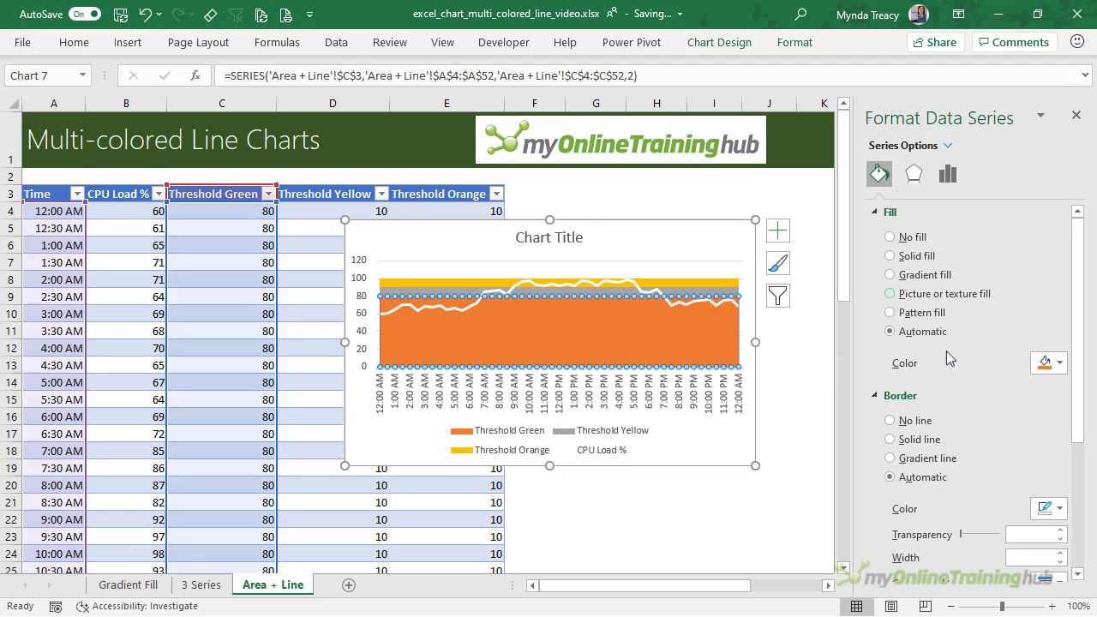
left_click(1059, 364)
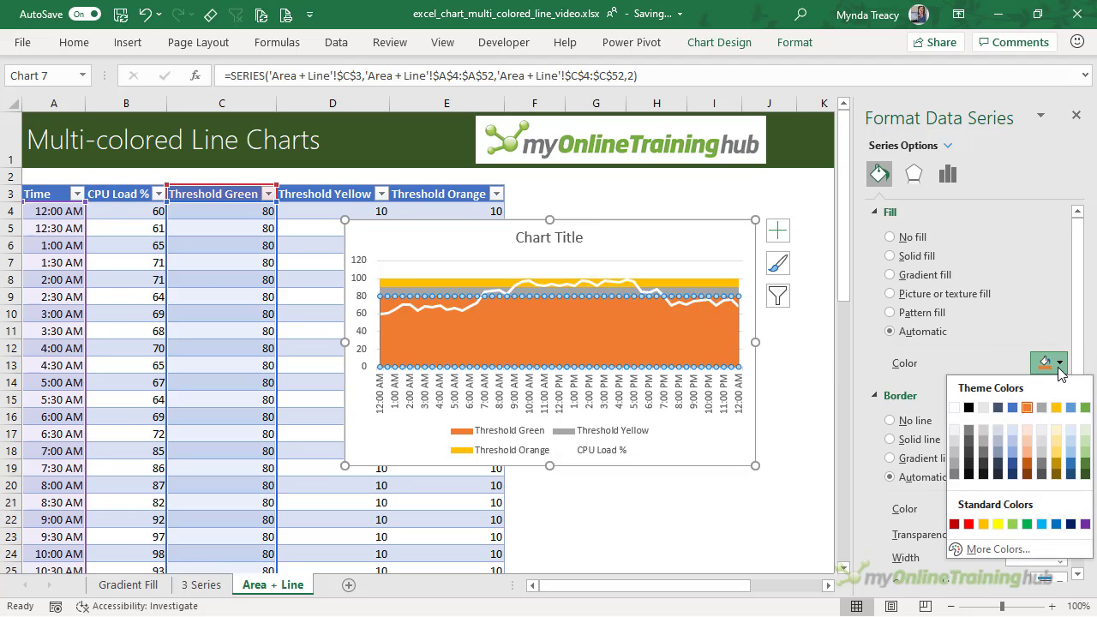
left_click(1084, 439)
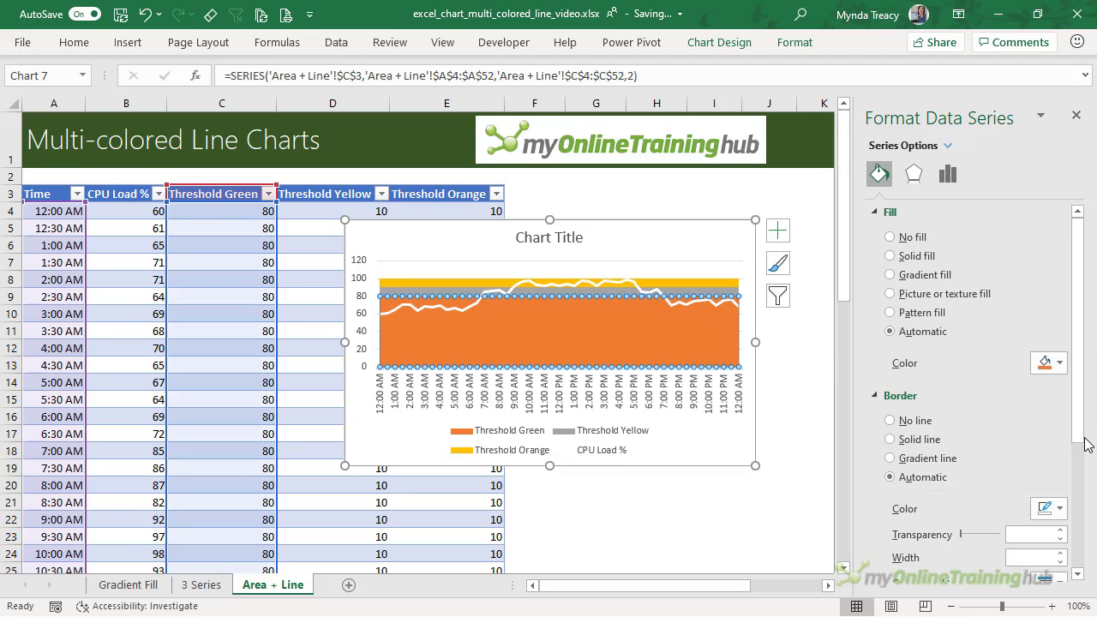
left_click(719, 293)
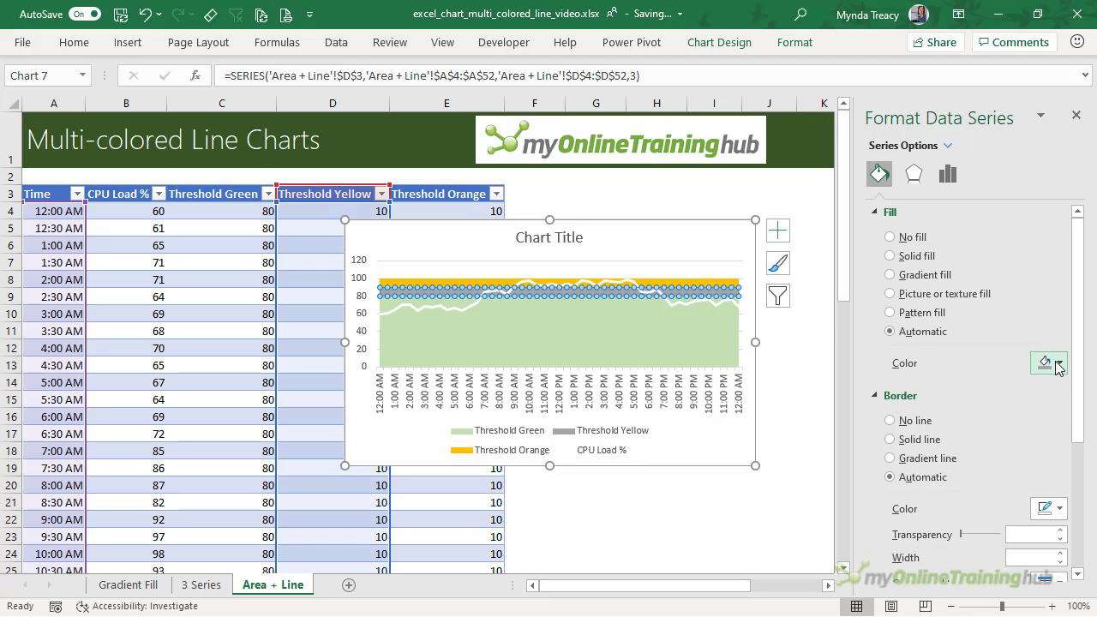
left_click(1059, 363)
left_click(1057, 442)
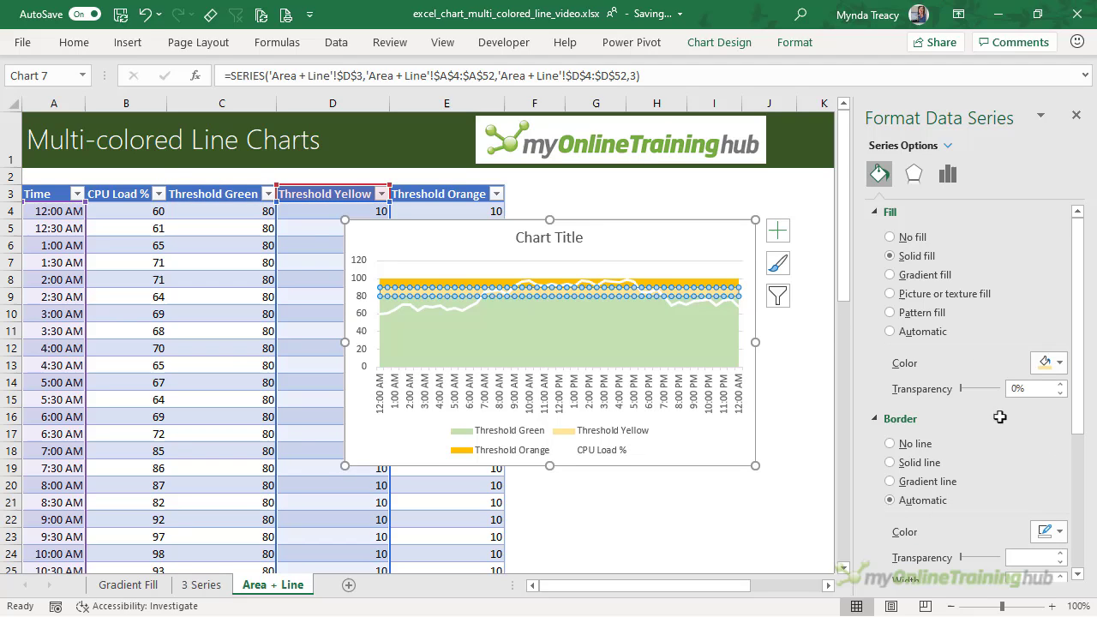
left_click(673, 282)
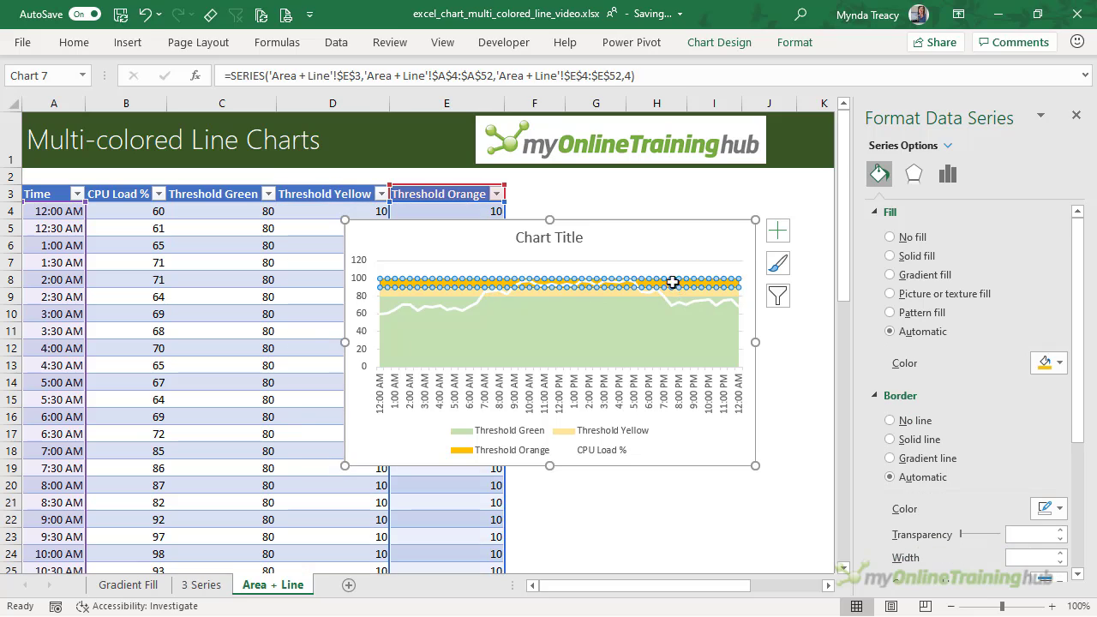
left_click(1059, 364)
left_click(1027, 440)
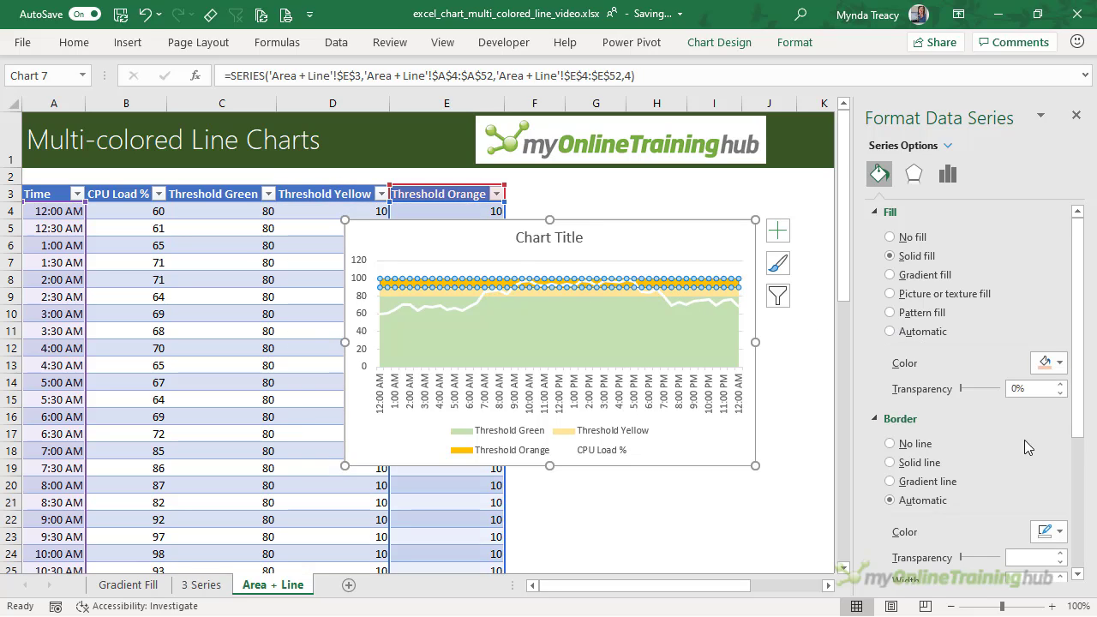
left_click(791, 314)
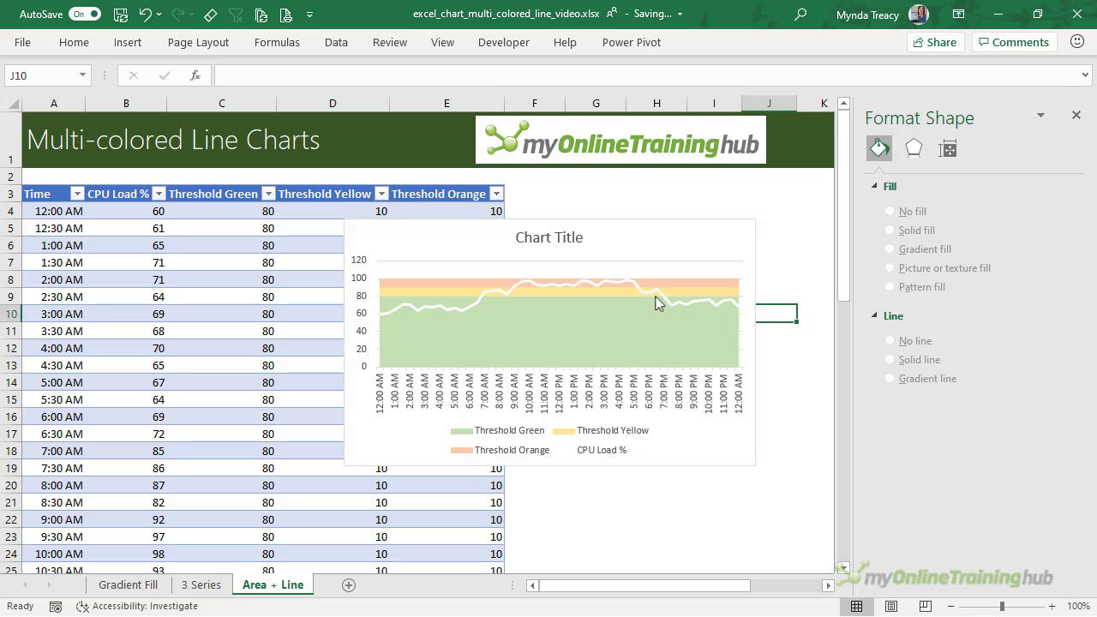
- Set the vertical axis maximum to 100 and delete the legend
left_click(366, 264)
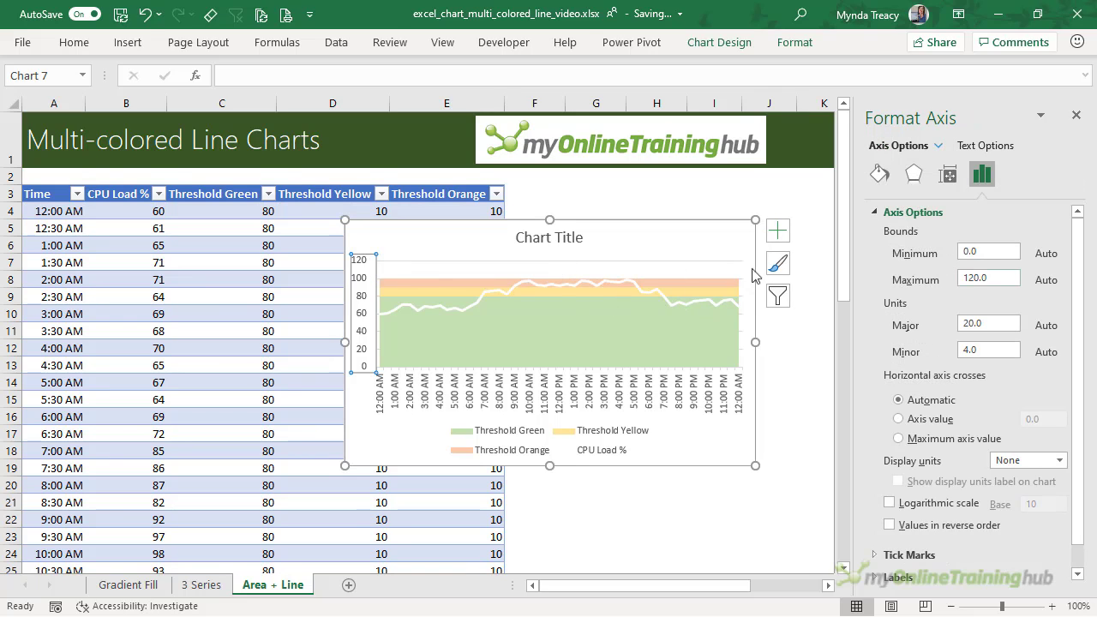
left_click_drag(989, 277, 948, 277)
type("1")
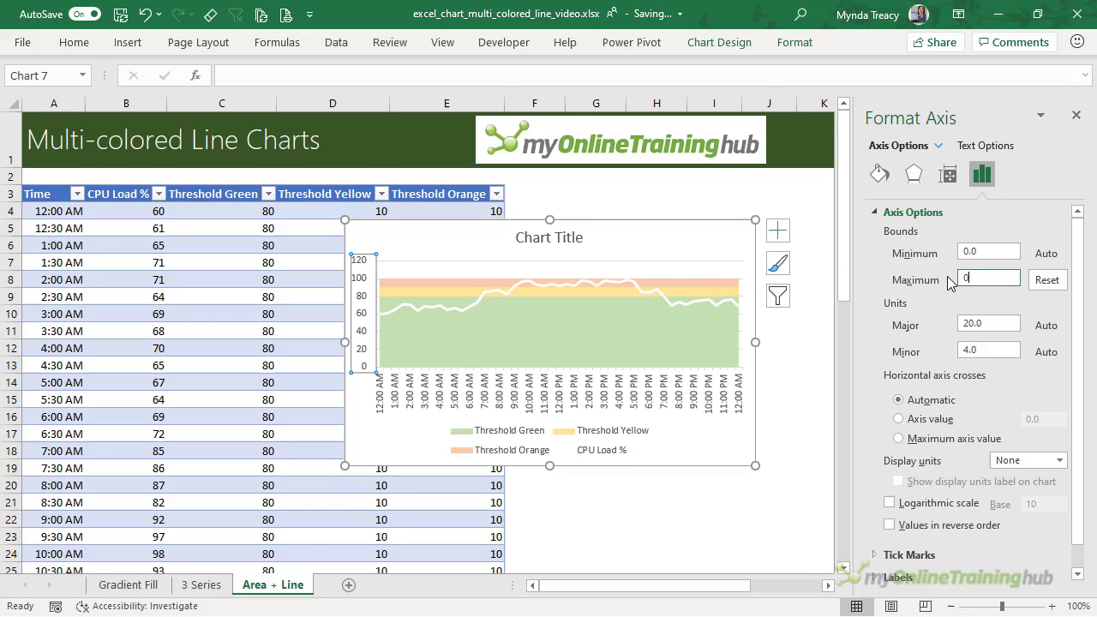
type("00")
key("Return")
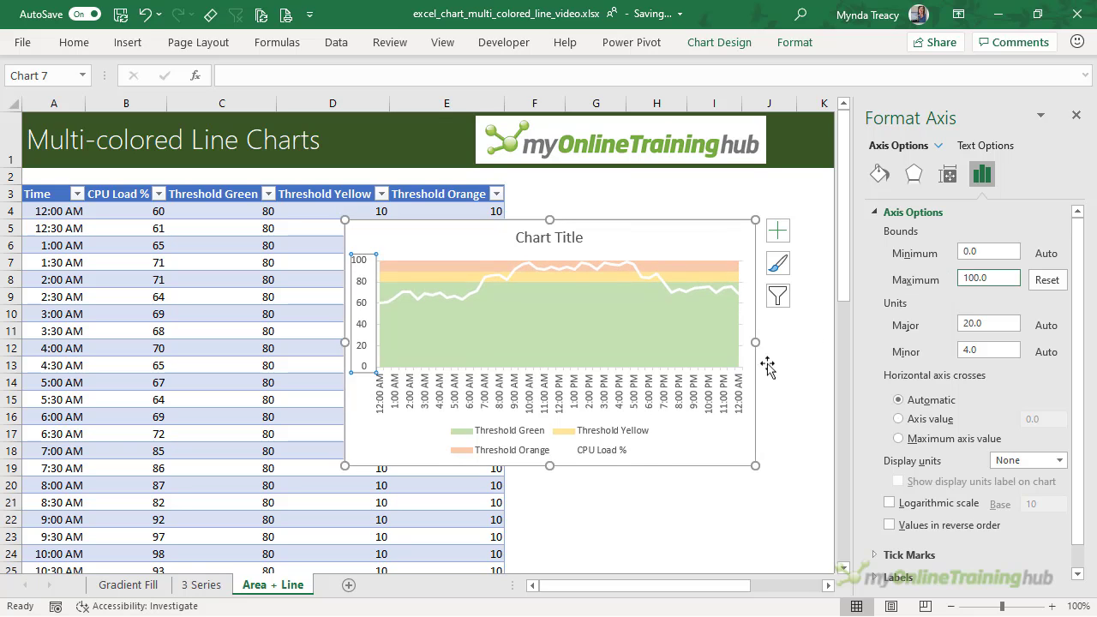
left_click(636, 436)
key("Delete")
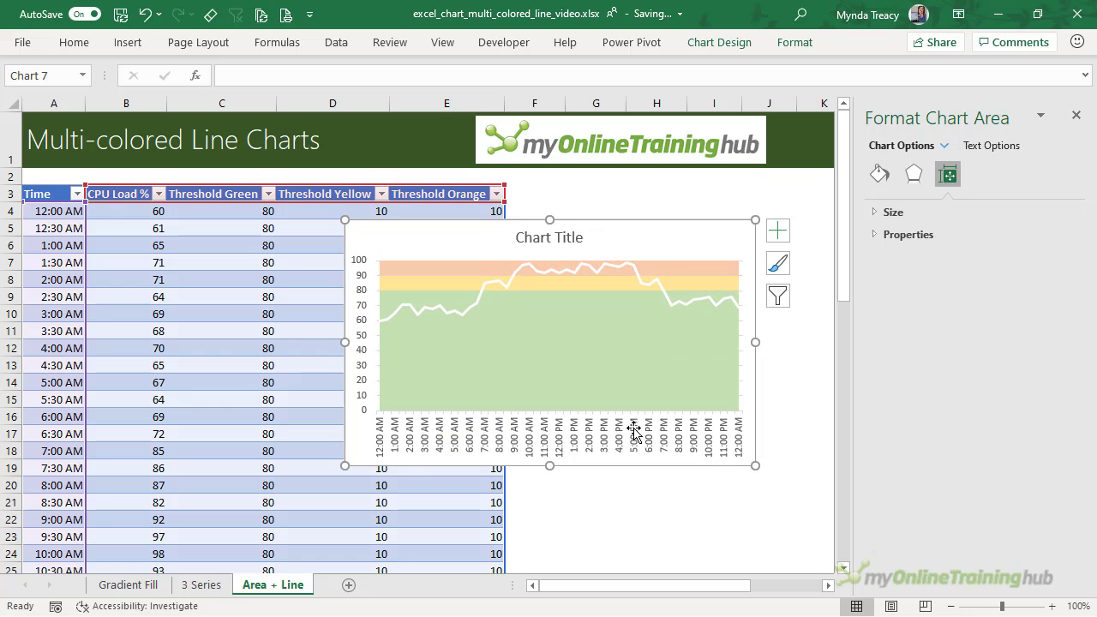
- Link the chart title to the CPU Load % header cell with =B3
key("Up")
left_click(293, 77)
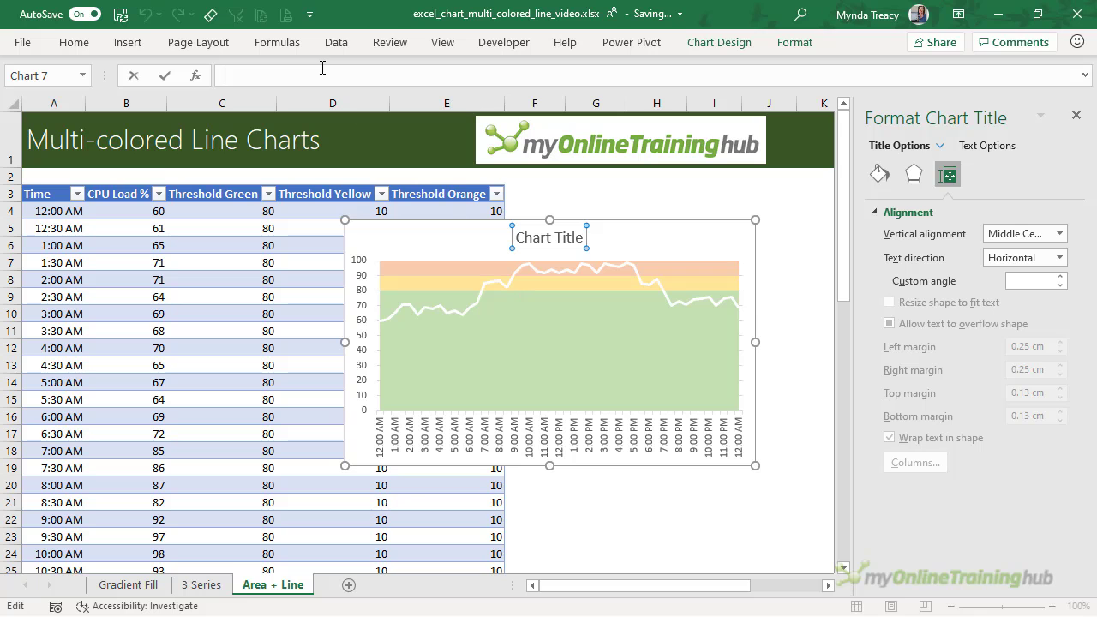
type("=")
left_click(115, 195)
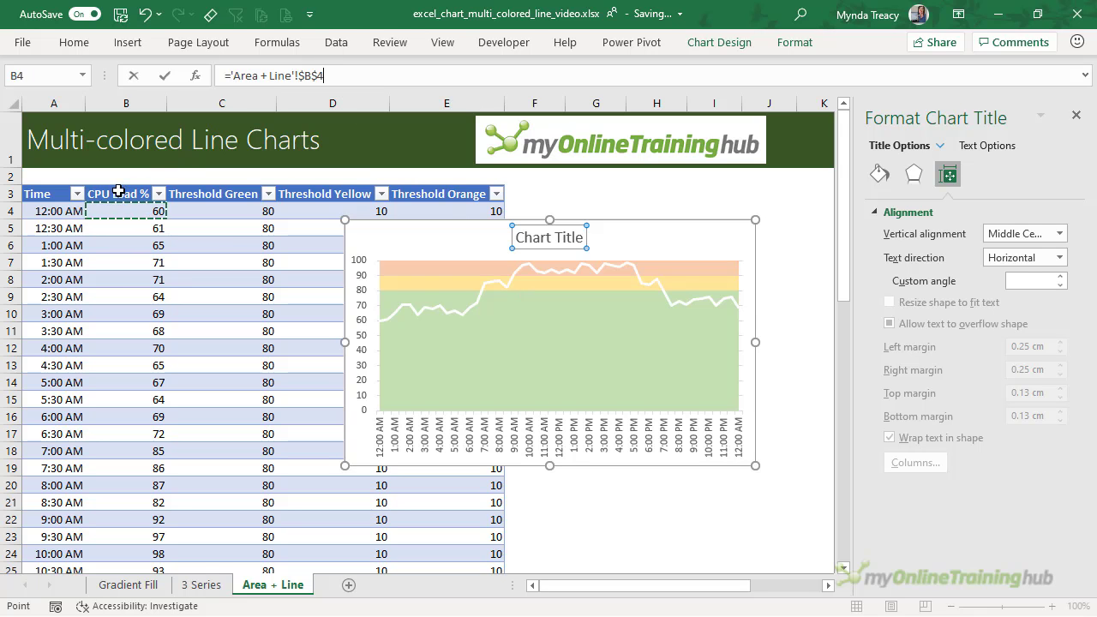
key("Return")
- Turn off the chart's gridlines via Chart Elements
left_click(737, 238)
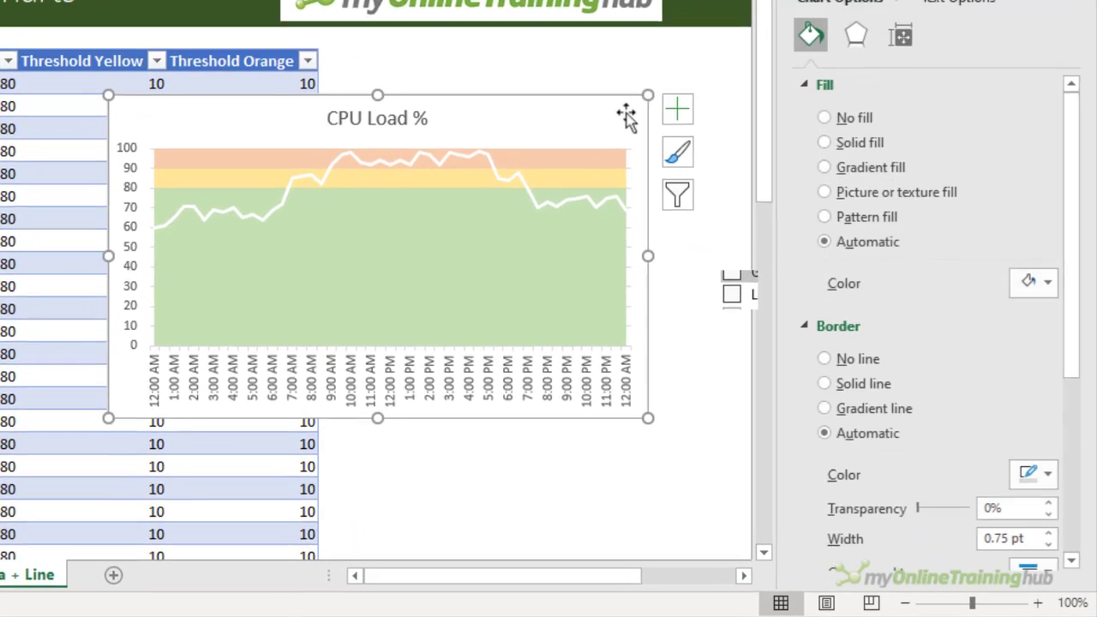
left_click(677, 109)
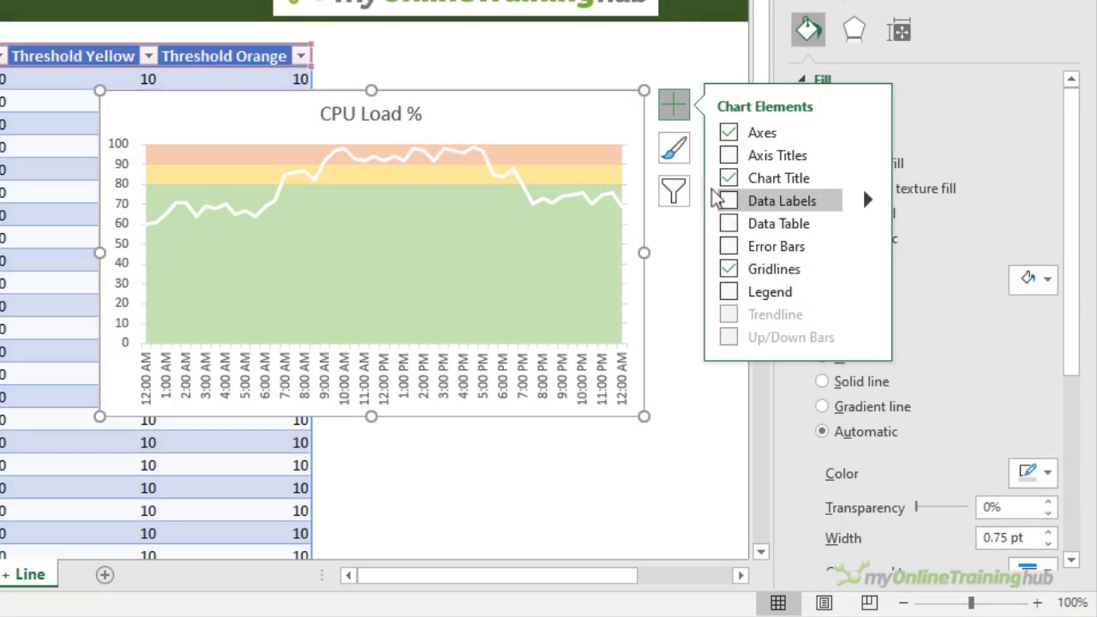
left_click(727, 269)
left_click(686, 282)
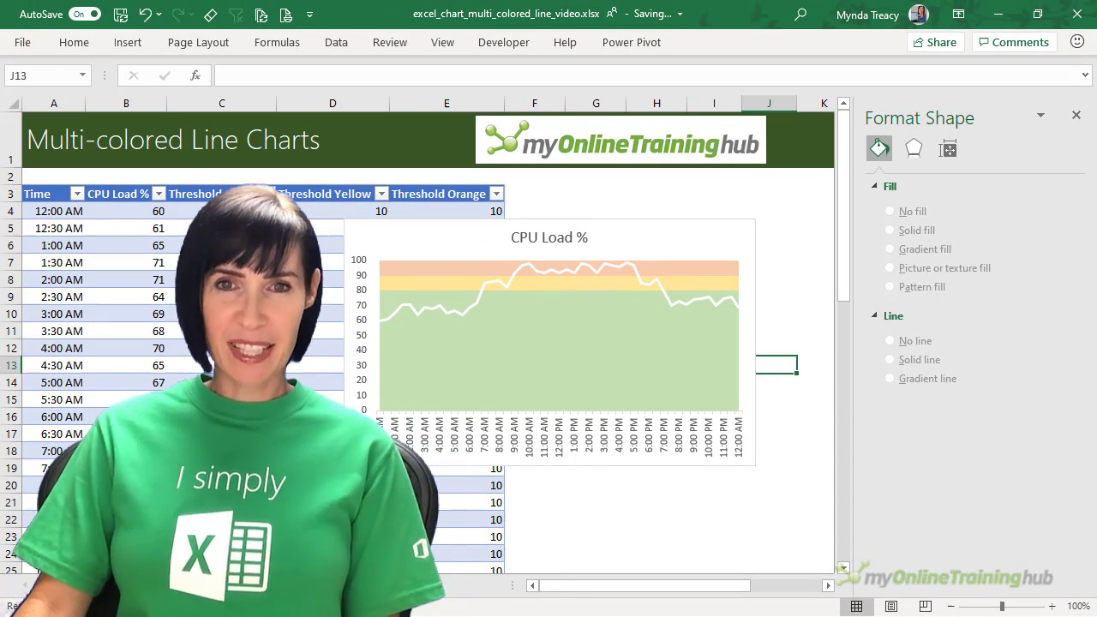
left_click(776, 347)
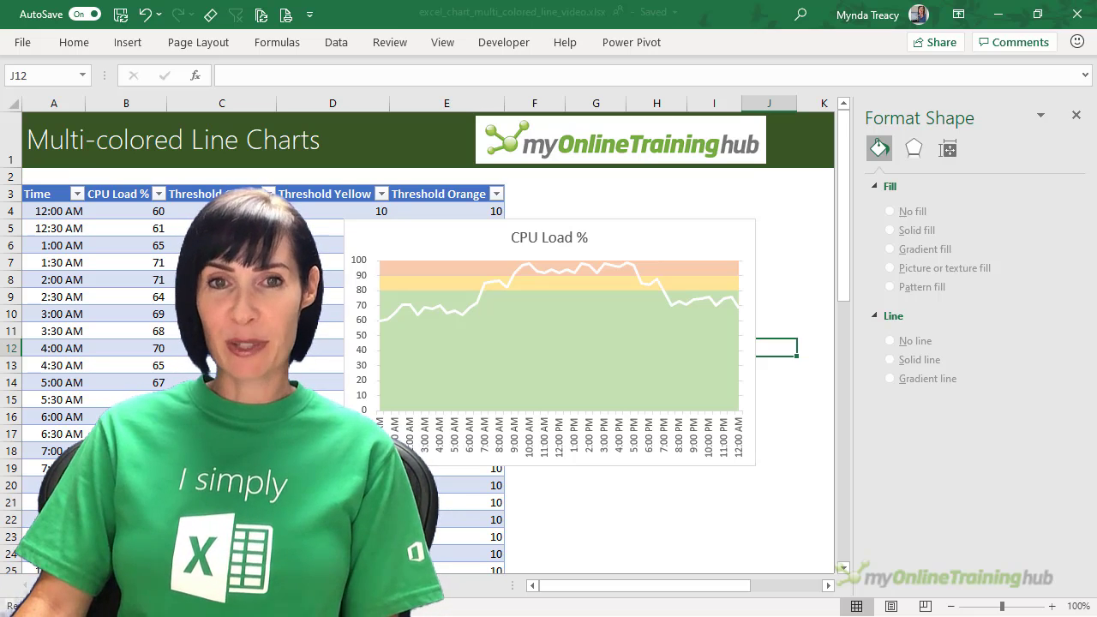